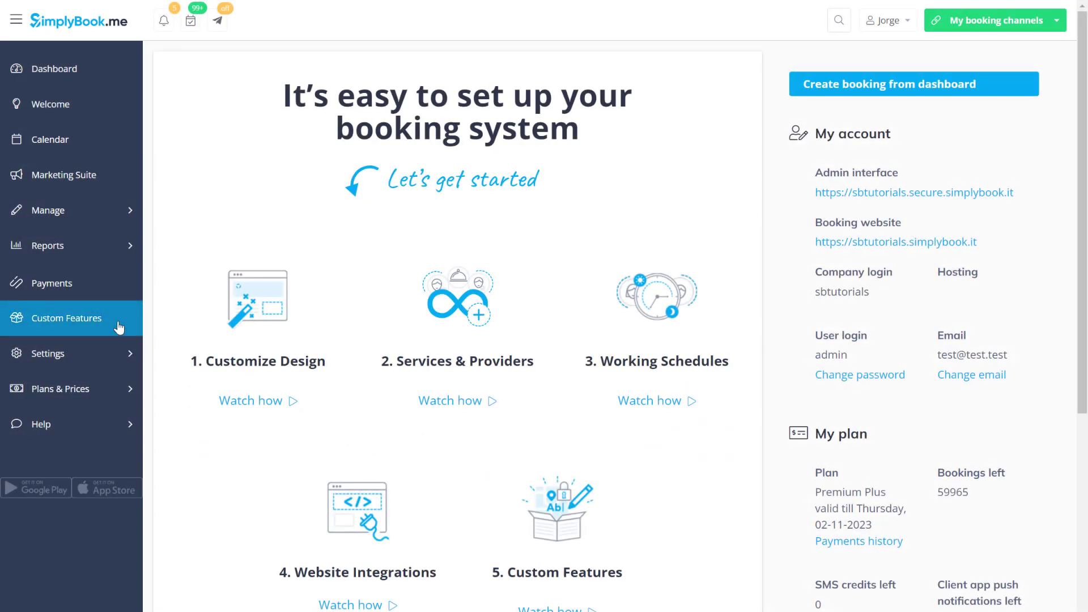
Search Custom Features for 'coupon' and enable Coupons & Gift cards.
{"action": "left_click", "coordinate": [119, 328]}
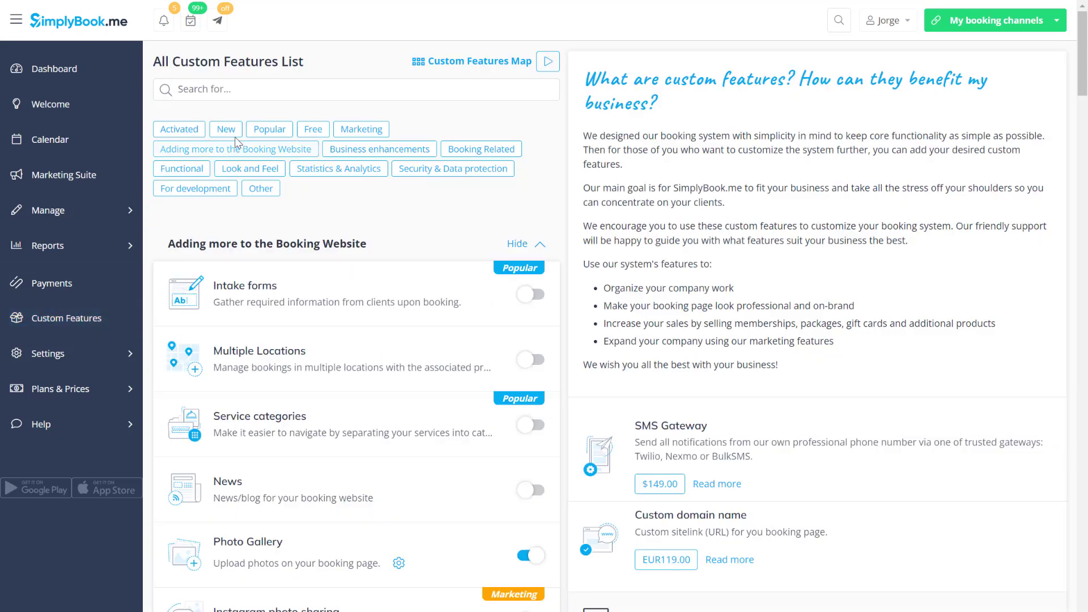
{"action": "left_click", "coordinate": [265, 90]}
{"action": "type", "text": "coupon"}
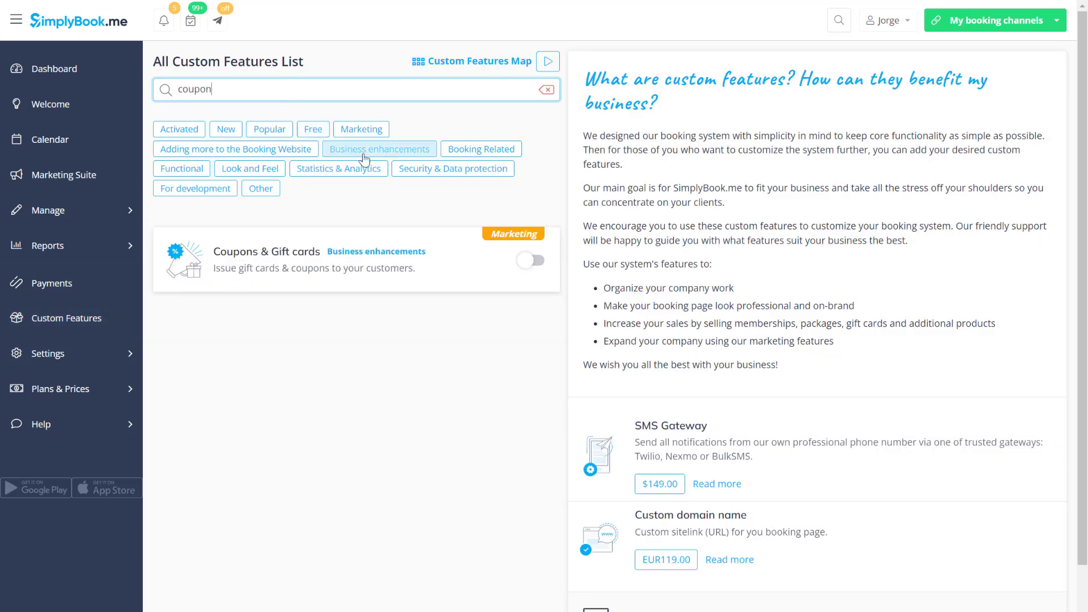
{"action": "left_click", "coordinate": [532, 261]}
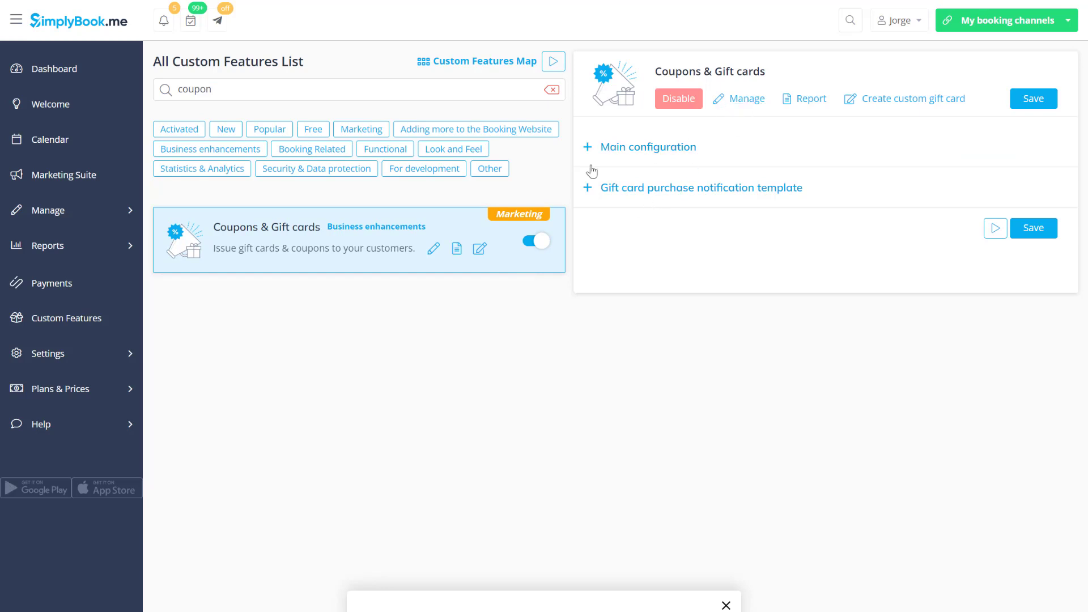
In Manage > Coupons & Gift Cards, bring up the options to add a new gift card.
{"action": "left_click", "coordinate": [136, 213]}
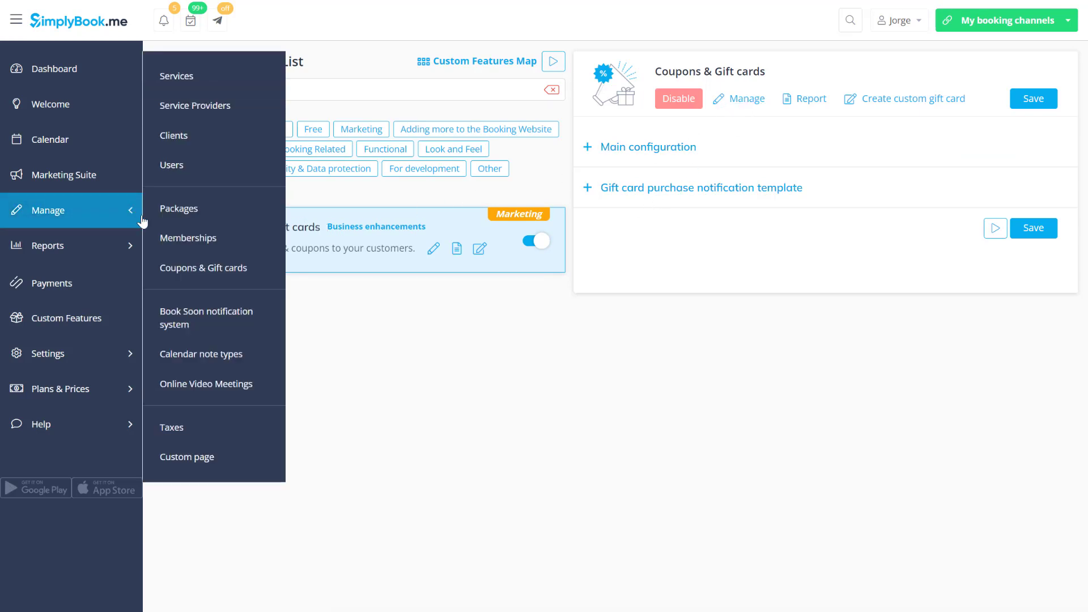
{"action": "left_click", "coordinate": [182, 268]}
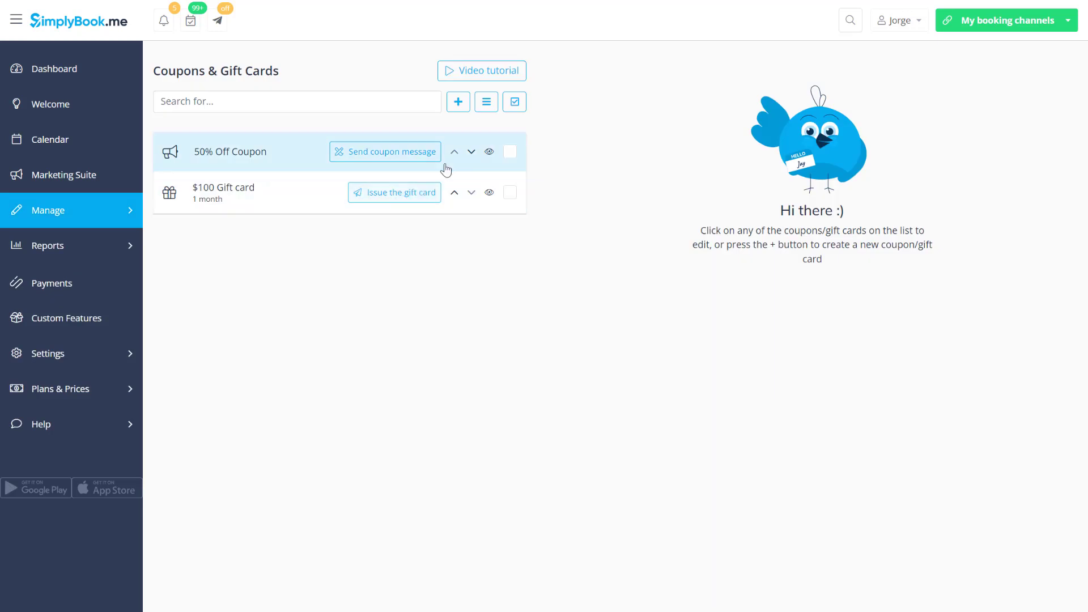
{"action": "left_click", "coordinate": [463, 109]}
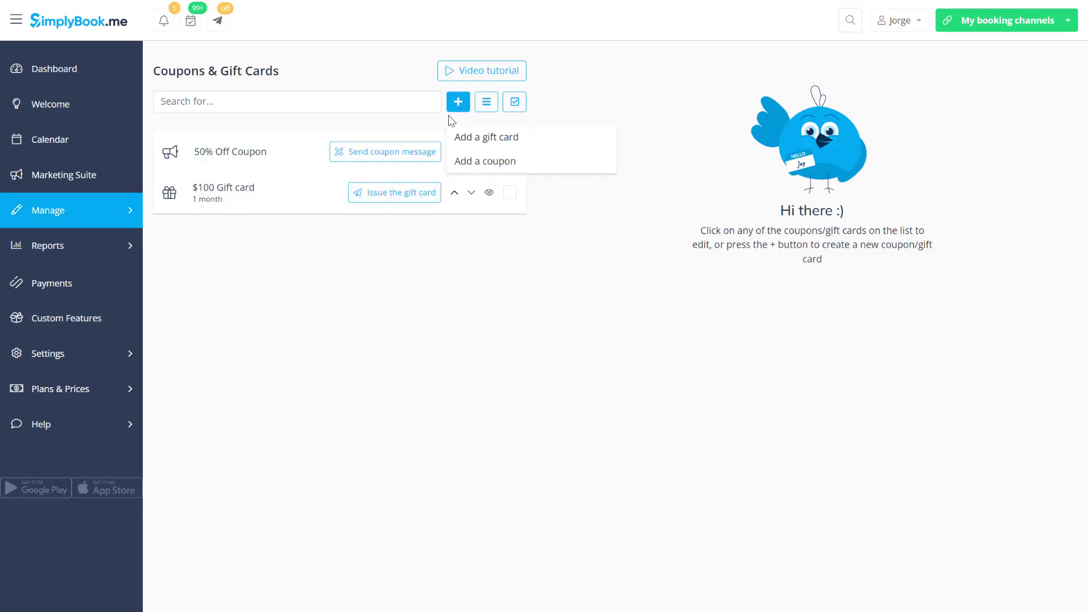
{"action": "left_click", "coordinate": [294, 163]}
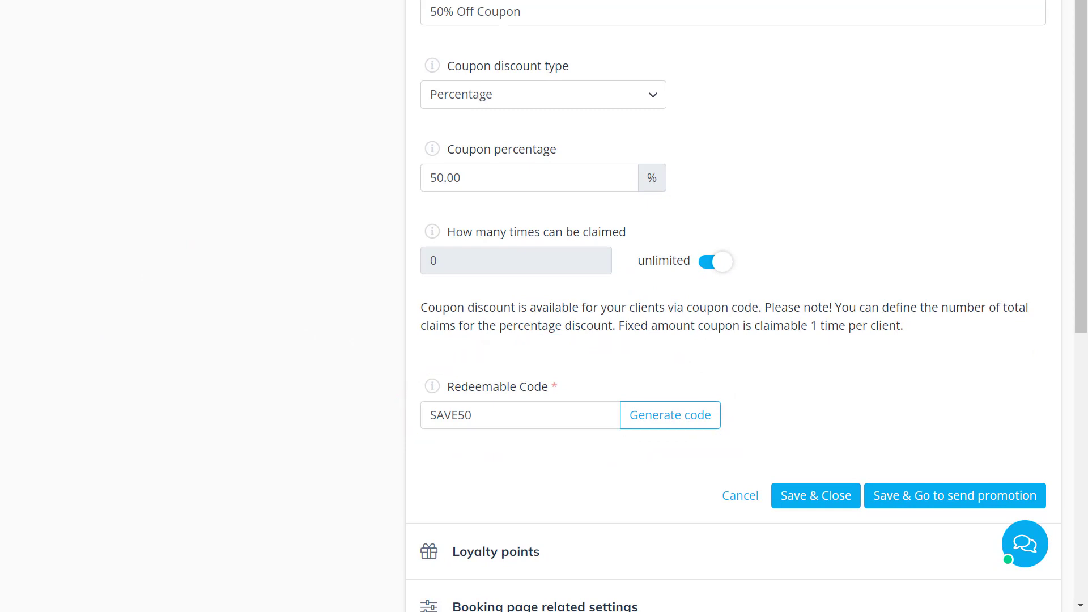
{"action": "scroll", "coordinate": [294, 171], "scroll_direction": "up", "scroll_amount": 5}
{"action": "left_click", "coordinate": [294, 124]}
Start a new gift card titled '$20 Gift card' with a fixed amount of 20 USD.
{"action": "left_click", "coordinate": [309, 171]}
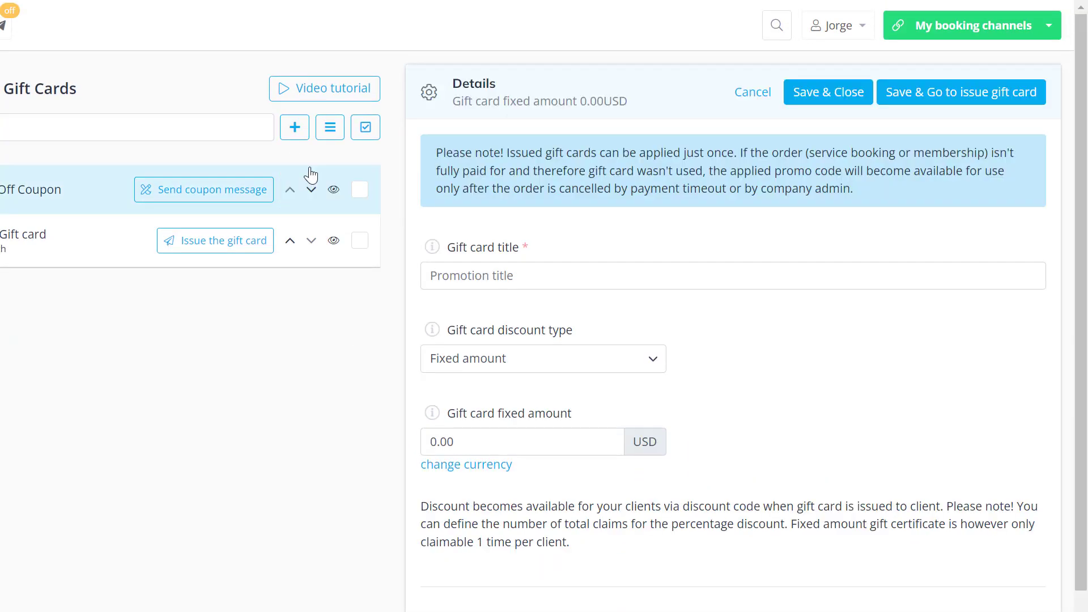
{"action": "left_click", "coordinate": [465, 276]}
{"action": "type", "text": "$20 Gift card"}
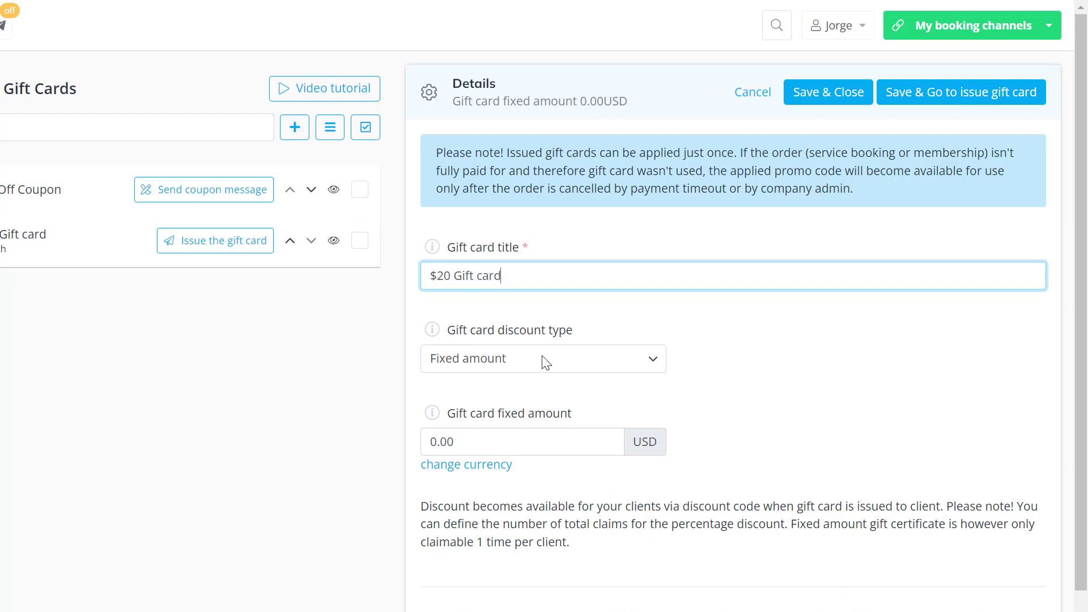
{"action": "left_click", "coordinate": [544, 360]}
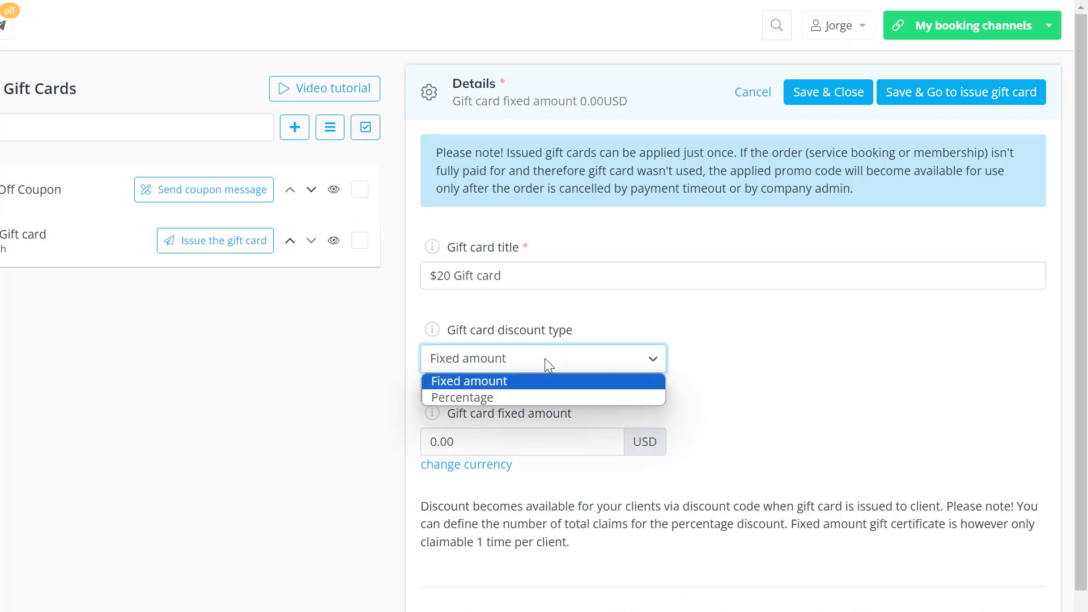
{"action": "left_click", "coordinate": [491, 445]}
{"action": "left_click", "coordinate": [491, 447]}
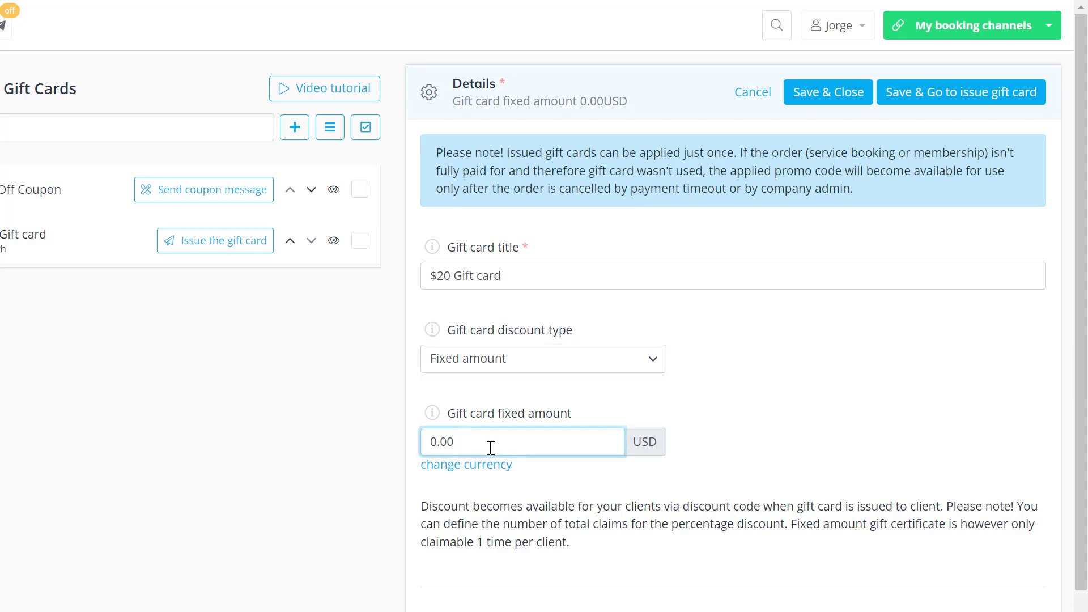
{"action": "type", "text": "20"}
Set the gift card price to 20 USD with 13.16% sales tax.
{"action": "scroll", "coordinate": [491, 444], "scroll_direction": "down", "scroll_amount": 5}
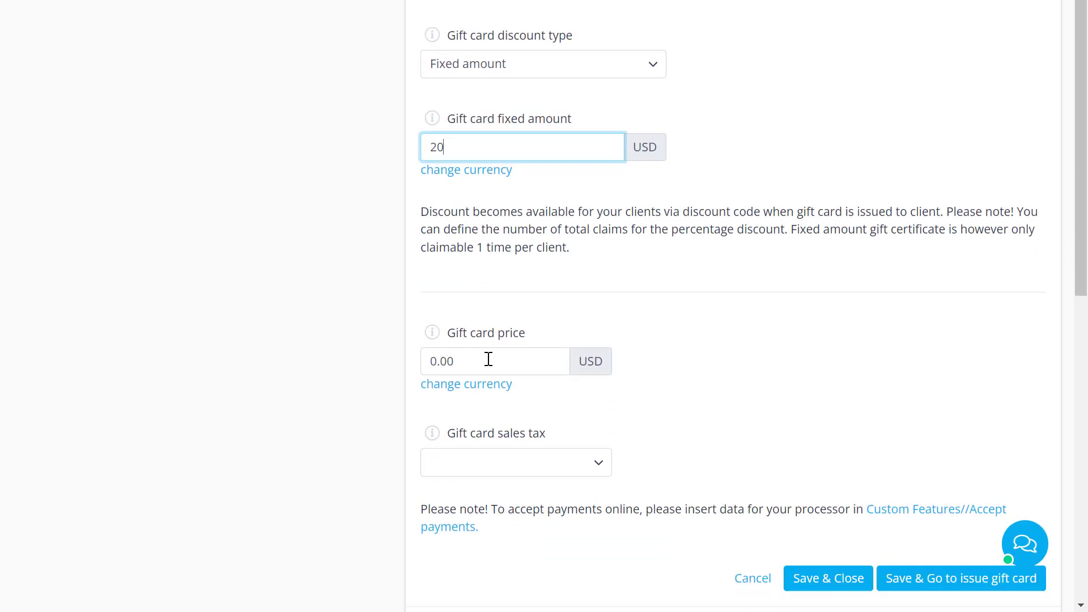
{"action": "left_click", "coordinate": [488, 359]}
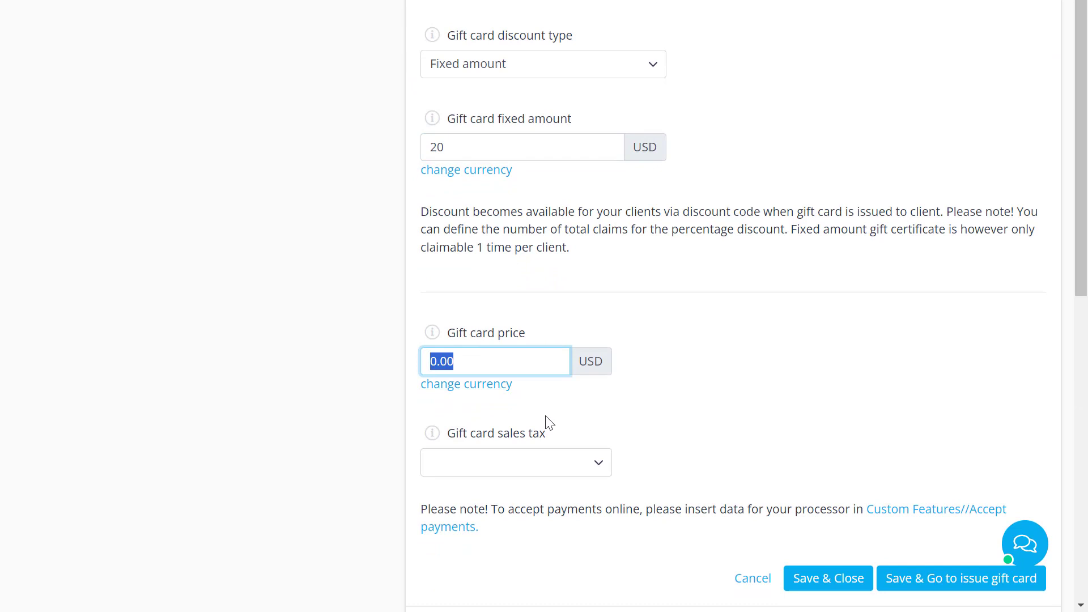
{"action": "left_click", "coordinate": [577, 464]}
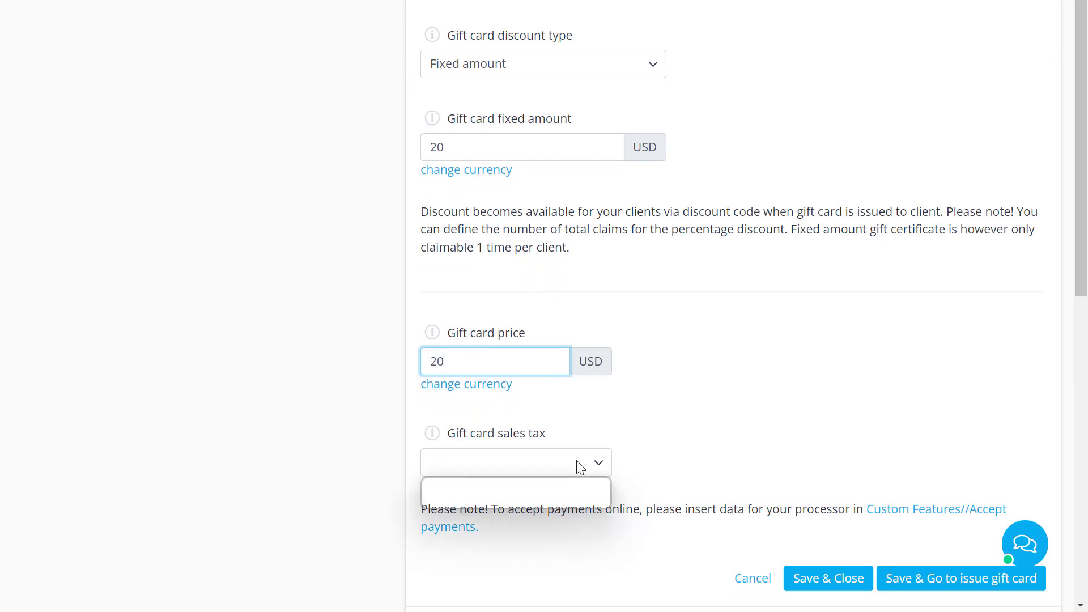
{"action": "key", "text": "Escape"}
{"action": "key", "text": "Down"}
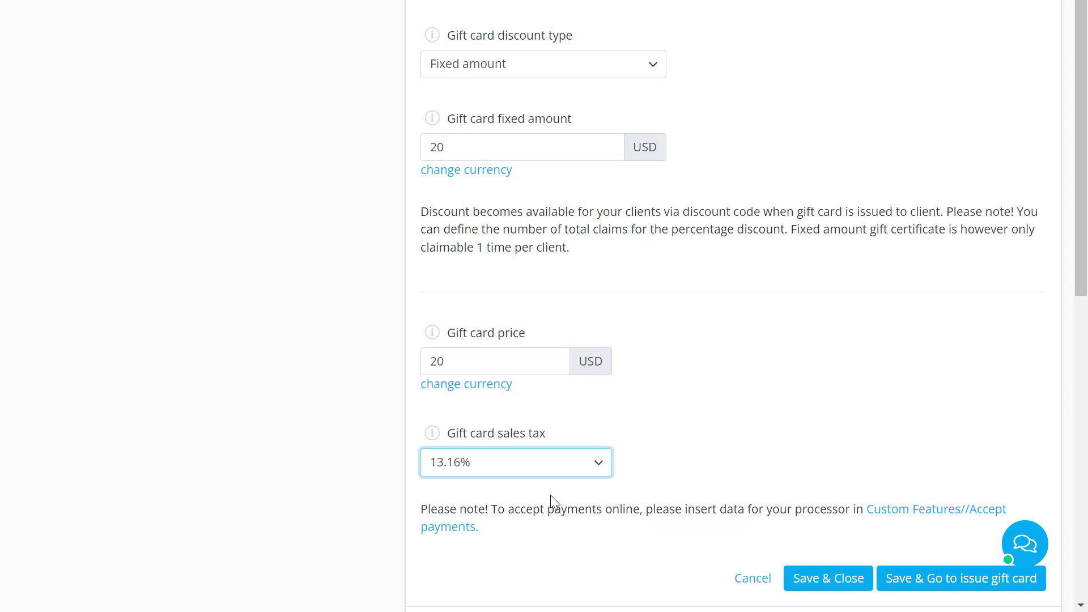
{"action": "scroll", "coordinate": [553, 502], "scroll_direction": "down", "scroll_amount": 8}
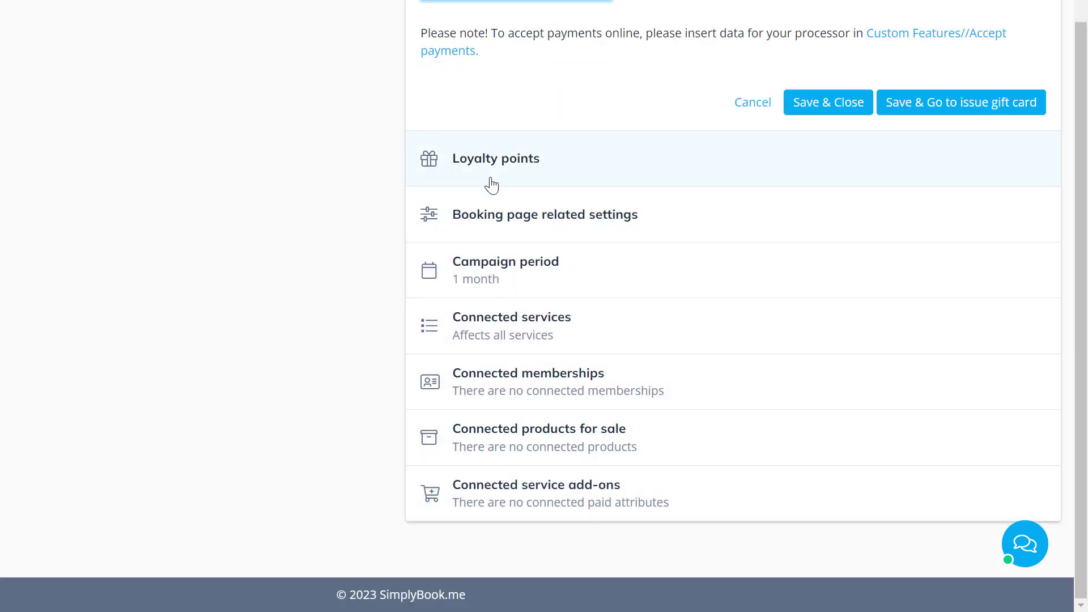
Enable loyalty points for the gift card and set the value to 2.
{"action": "left_click", "coordinate": [491, 180]}
{"action": "left_click", "coordinate": [912, 254]}
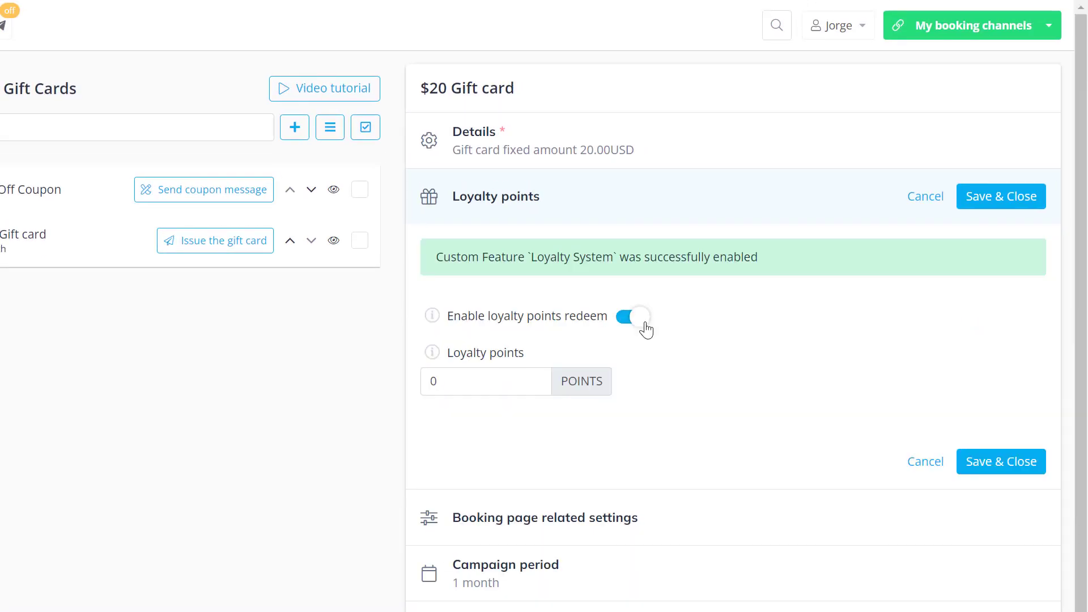
{"action": "left_click", "coordinate": [475, 375]}
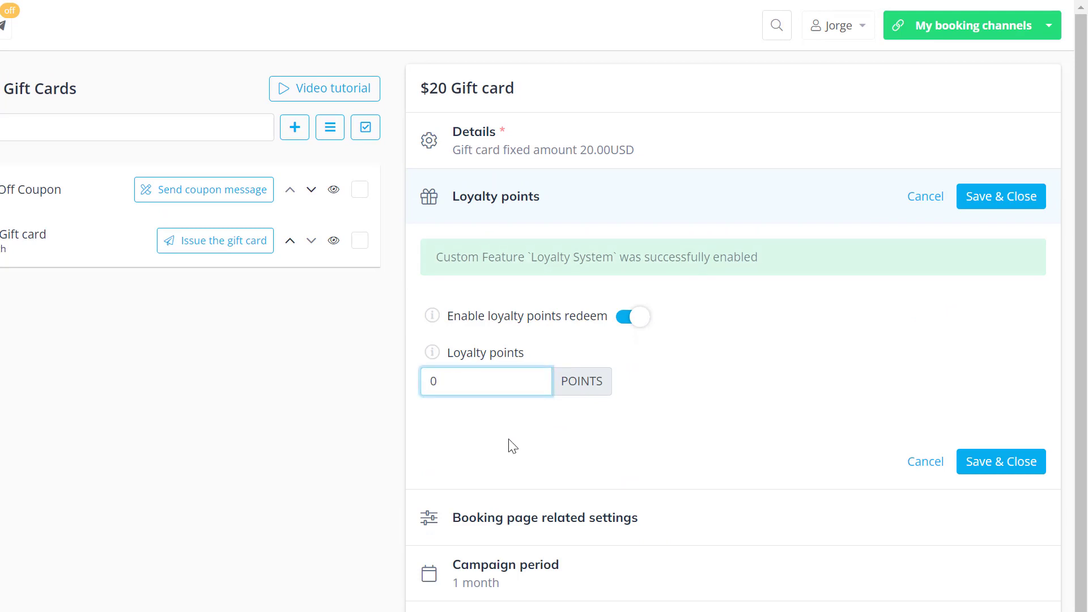
{"action": "key", "text": "BackSpace"}
{"action": "type", "text": "200"}
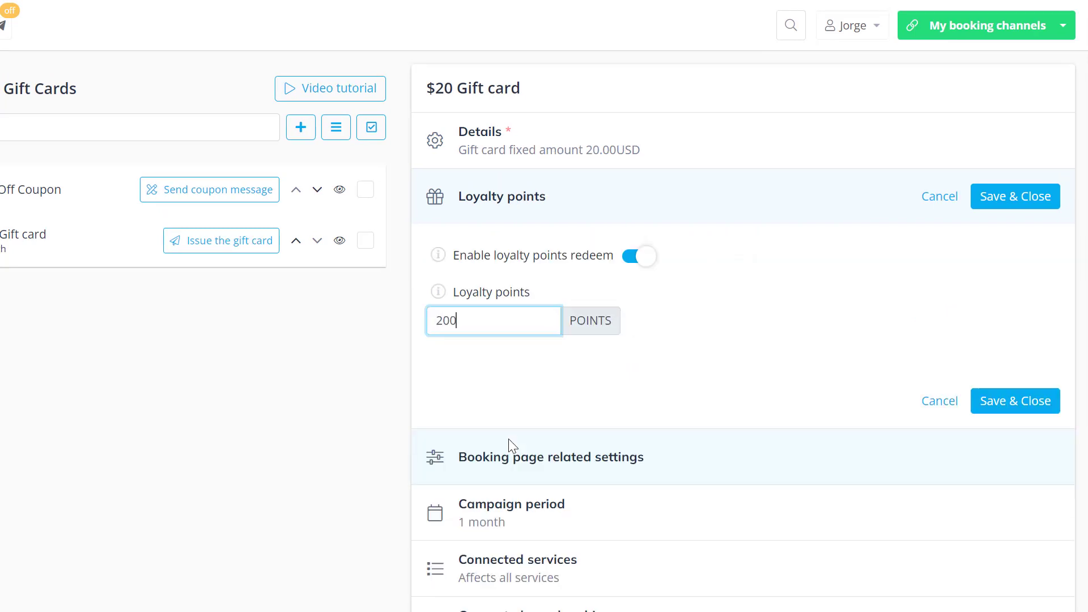
Add gift.jpg from the computer as the card image in booking page settings.
{"action": "left_click", "coordinate": [509, 440]}
{"action": "scroll", "coordinate": [506, 446], "scroll_direction": "down", "scroll_amount": 3}
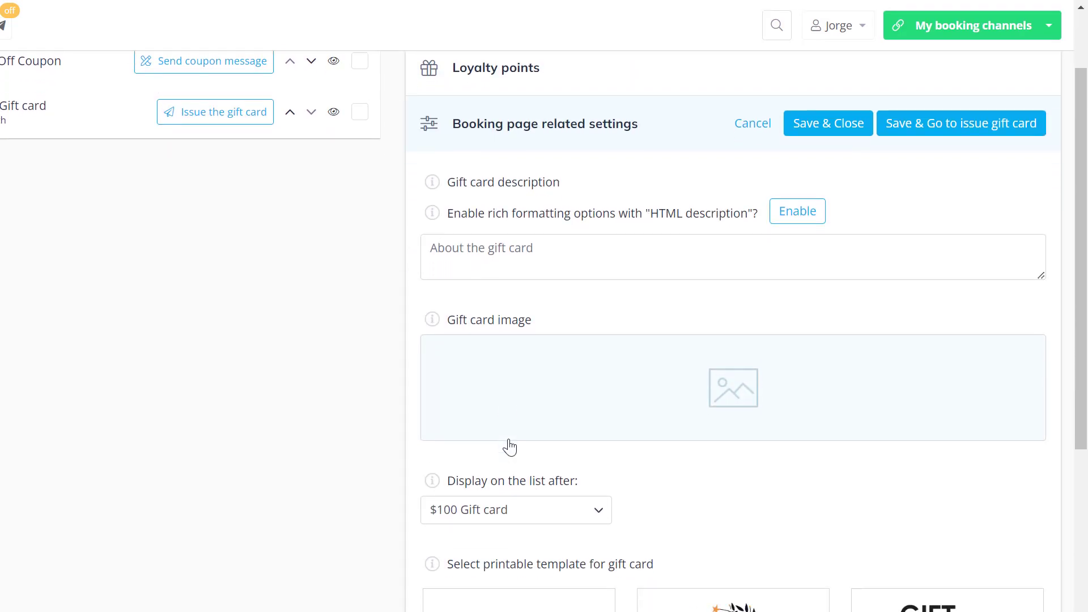
{"action": "left_click", "coordinate": [569, 382]}
{"action": "left_click", "coordinate": [398, 367]}
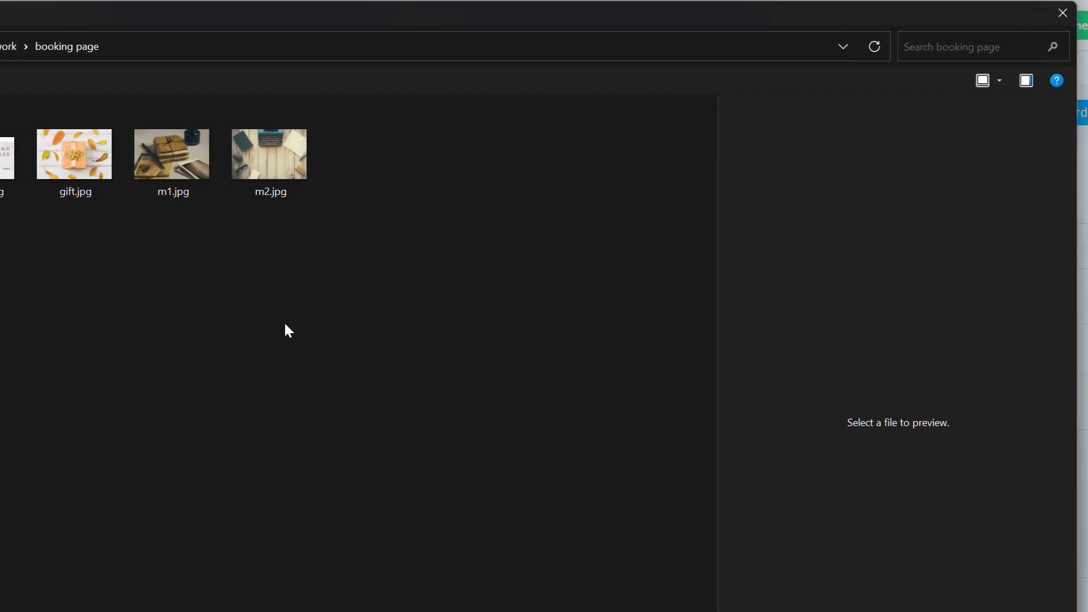
{"action": "double_click", "coordinate": [173, 174]}
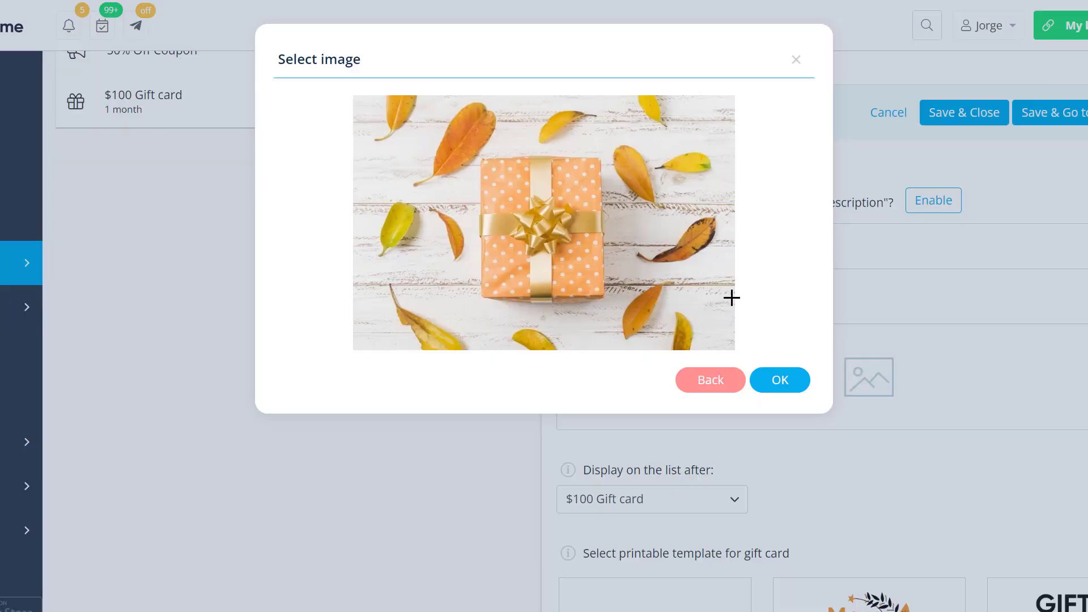
{"action": "left_click", "coordinate": [781, 380]}
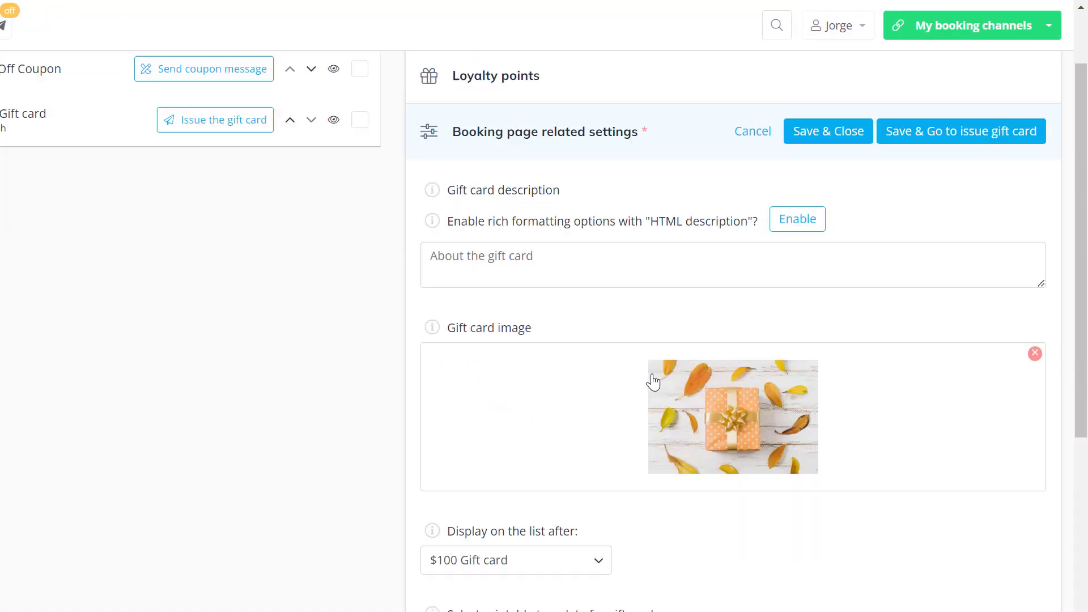
{"action": "scroll", "coordinate": [653, 382], "scroll_direction": "down", "scroll_amount": 10}
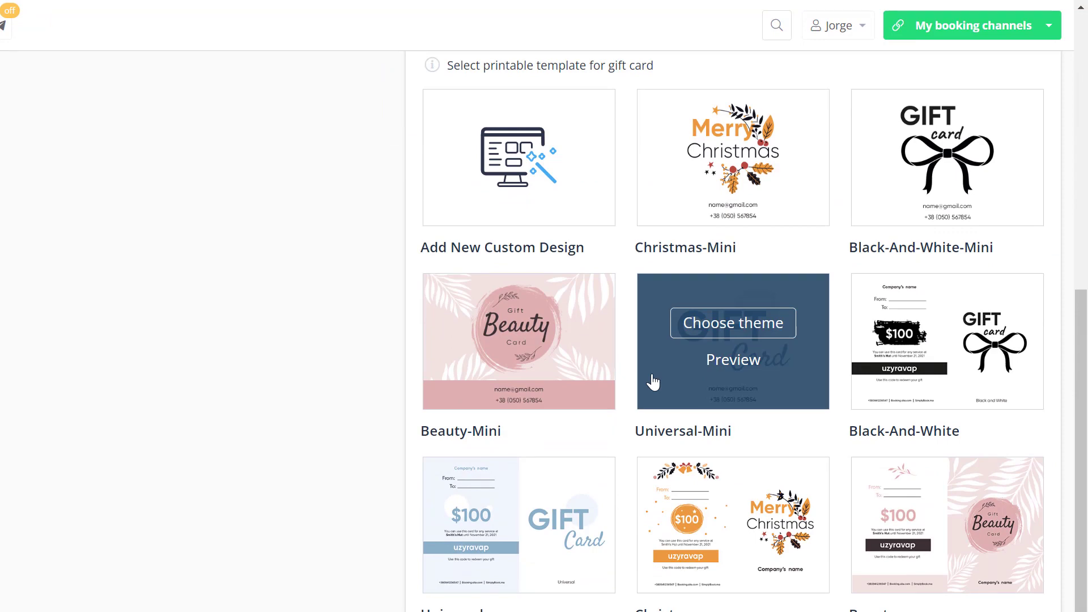
{"action": "scroll", "coordinate": [653, 381], "scroll_direction": "down", "scroll_amount": 10}
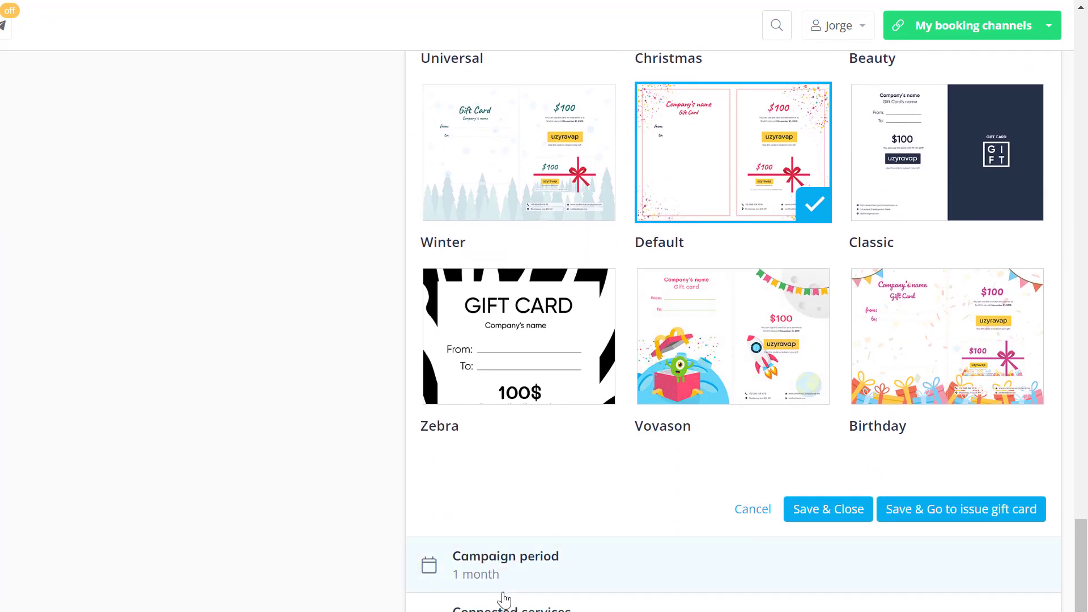
Set the campaign duration to 1 year, leaving Connected services with none checked.
{"action": "left_click", "coordinate": [511, 590]}
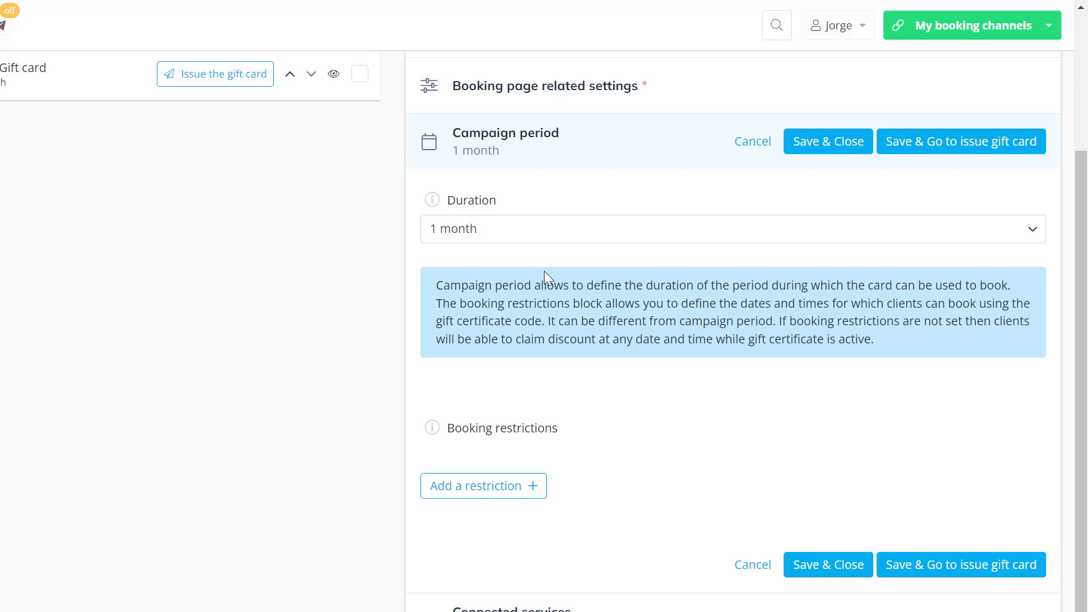
{"action": "left_click", "coordinate": [522, 234]}
{"action": "scroll", "coordinate": [516, 508], "scroll_direction": "down", "scroll_amount": 2}
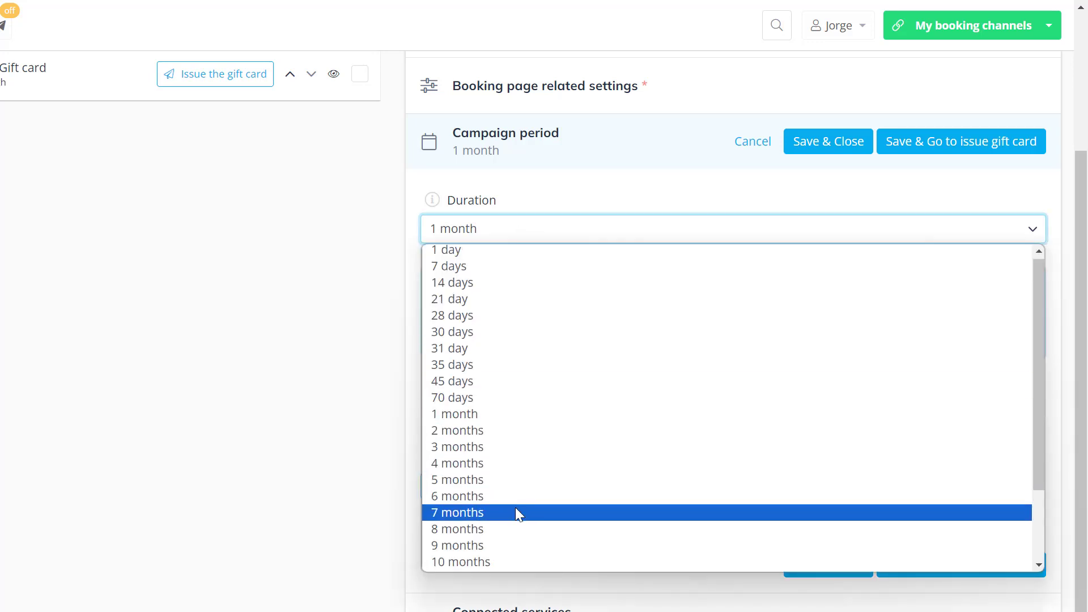
{"action": "scroll", "coordinate": [516, 510], "scroll_direction": "down", "scroll_amount": 1}
{"action": "left_click", "coordinate": [495, 530]}
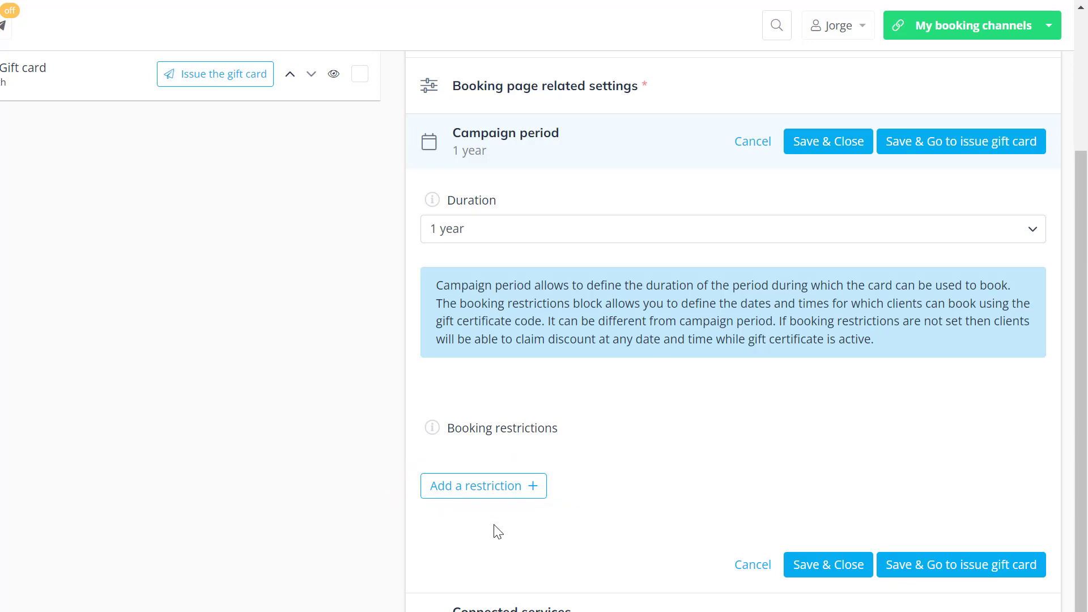
{"action": "left_click", "coordinate": [495, 609]}
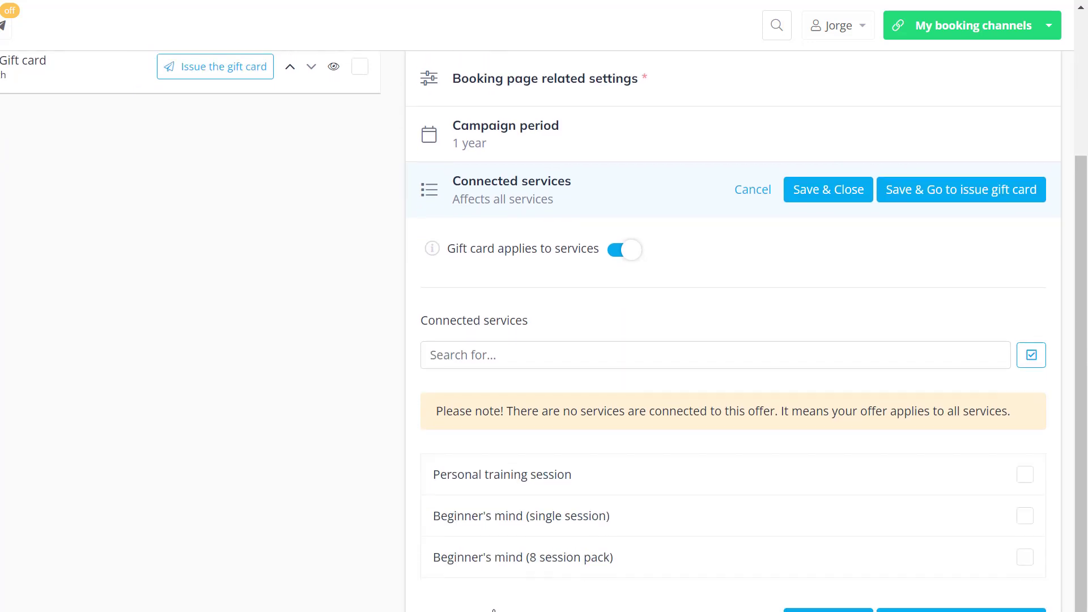
{"action": "scroll", "coordinate": [495, 567], "scroll_direction": "down", "scroll_amount": 5}
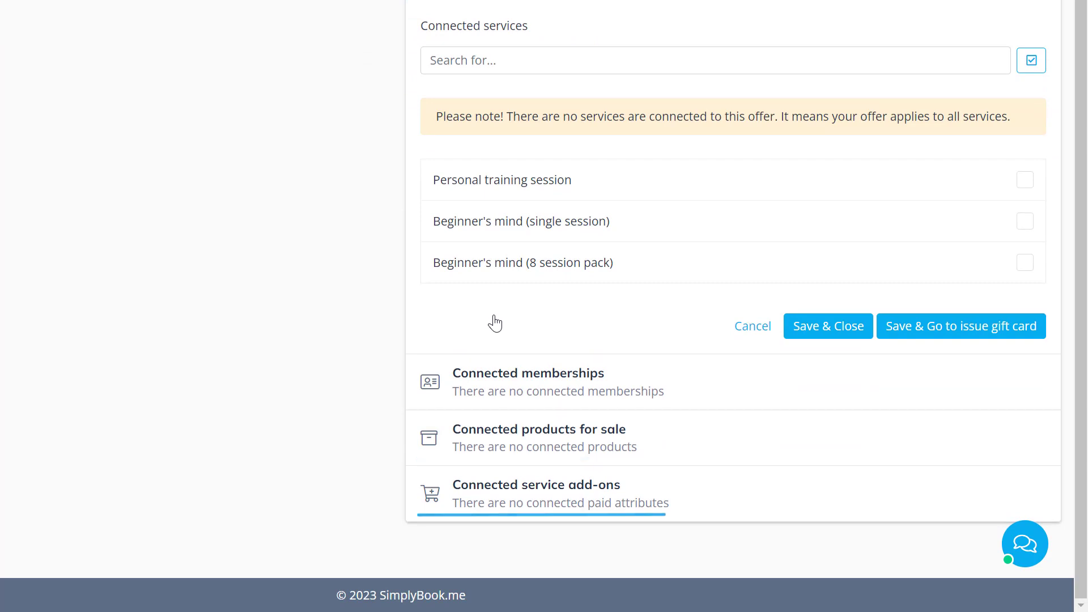
Save the card and create a new custom printable design from the Leaf template.
{"action": "left_click", "coordinate": [818, 328]}
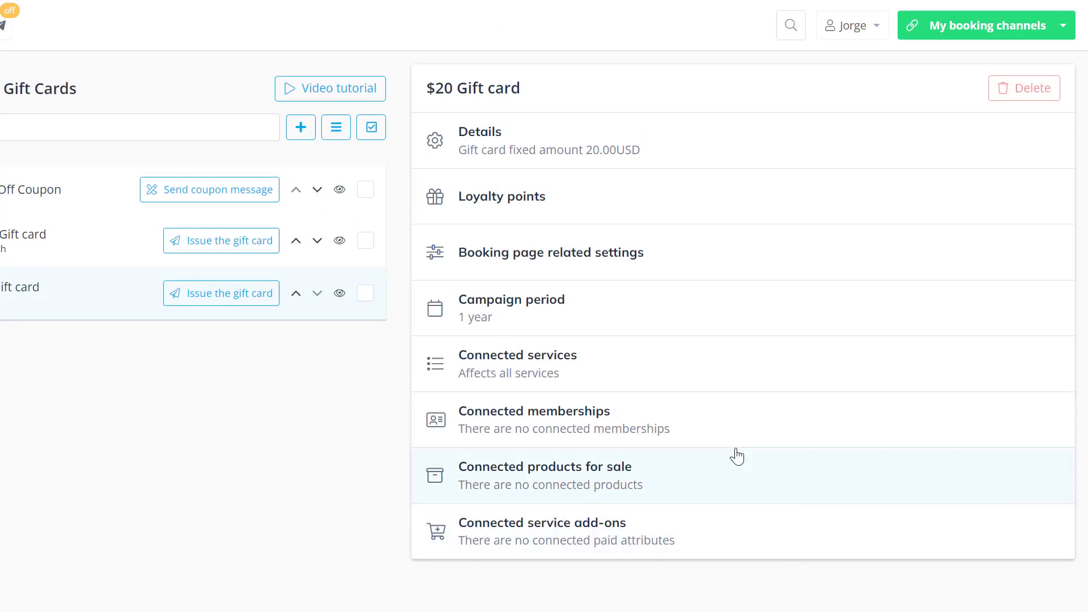
{"action": "left_click", "coordinate": [612, 273]}
{"action": "scroll", "coordinate": [612, 107], "scroll_direction": "down", "scroll_amount": 4}
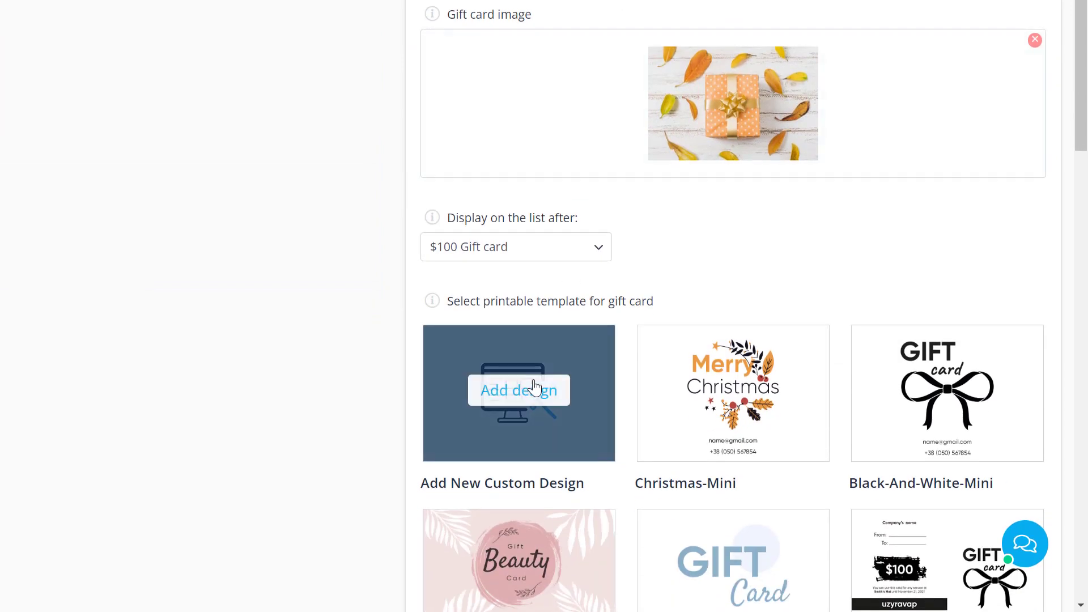
{"action": "left_click", "coordinate": [536, 390]}
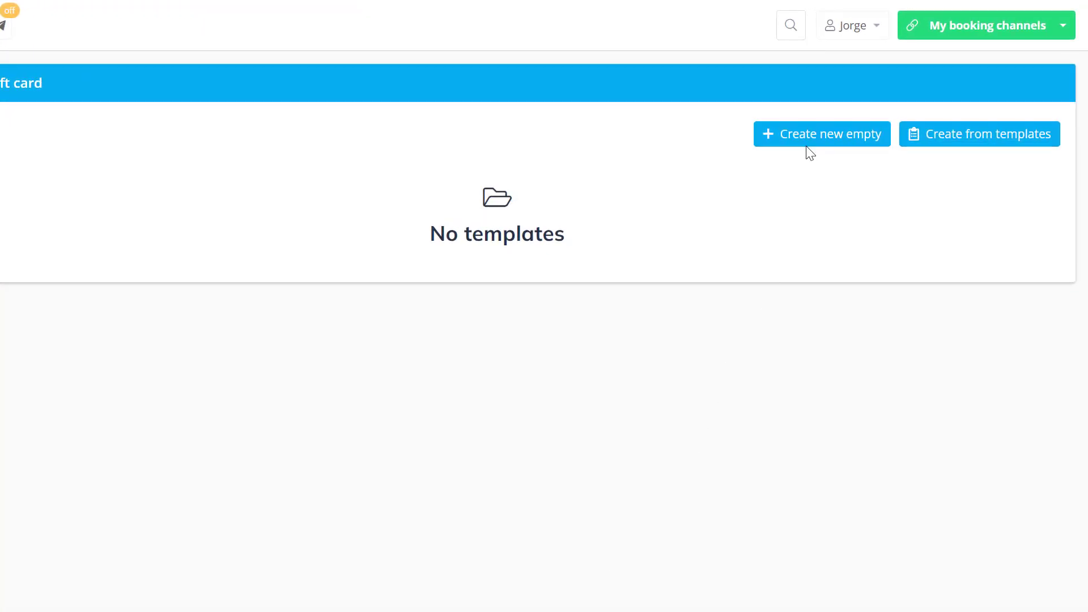
{"action": "left_click", "coordinate": [1013, 151]}
{"action": "left_click", "coordinate": [486, 193]}
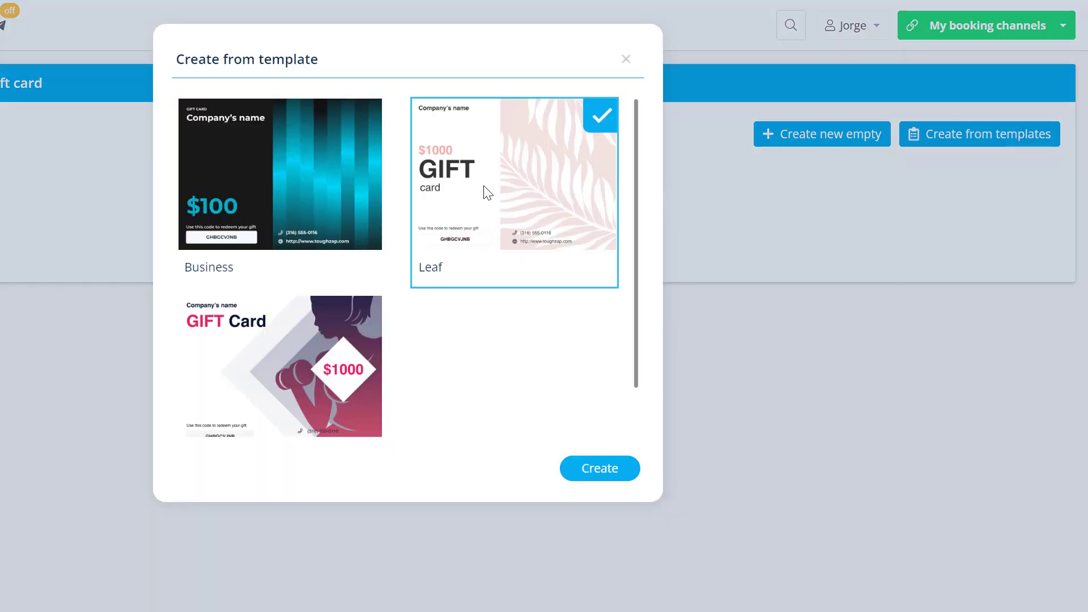
{"action": "left_click", "coordinate": [588, 469]}
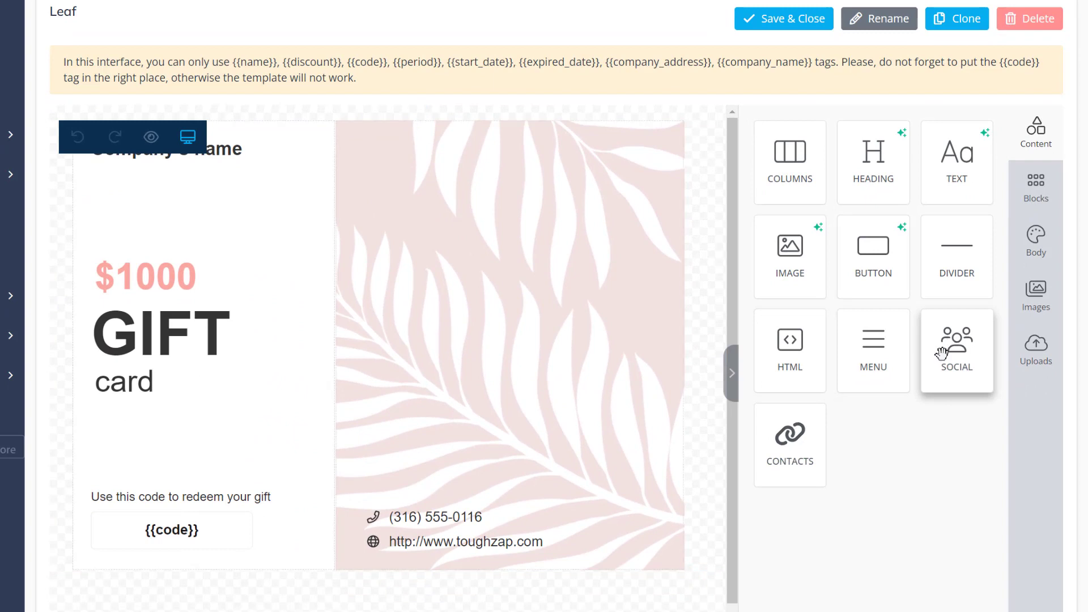
Add social icons, change the website to simplybook.me and the price to $20.
{"action": "left_click_drag", "start_coordinate": [942, 353], "coordinate": [532, 434]}
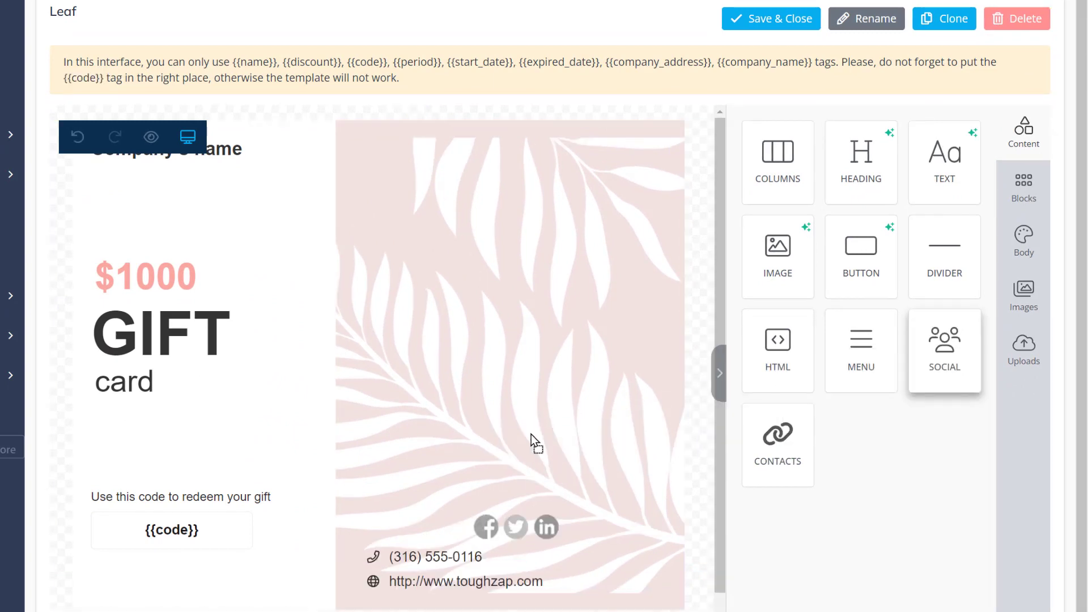
{"action": "left_click", "coordinate": [496, 580]}
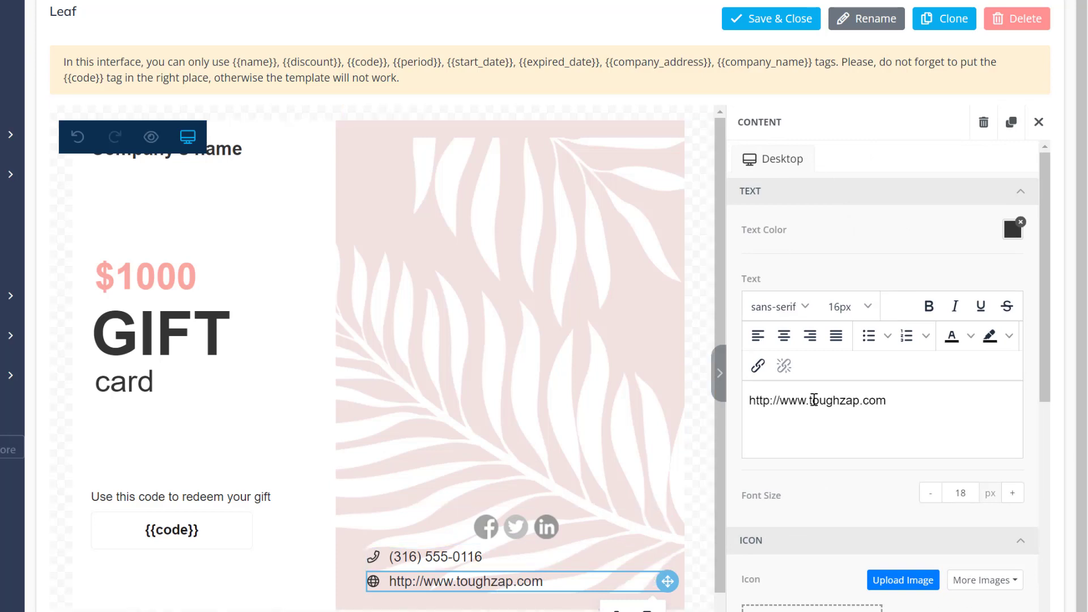
{"action": "left_click_drag", "start_coordinate": [808, 400], "coordinate": [996, 430]}
{"action": "type", "text": "simplybook."}
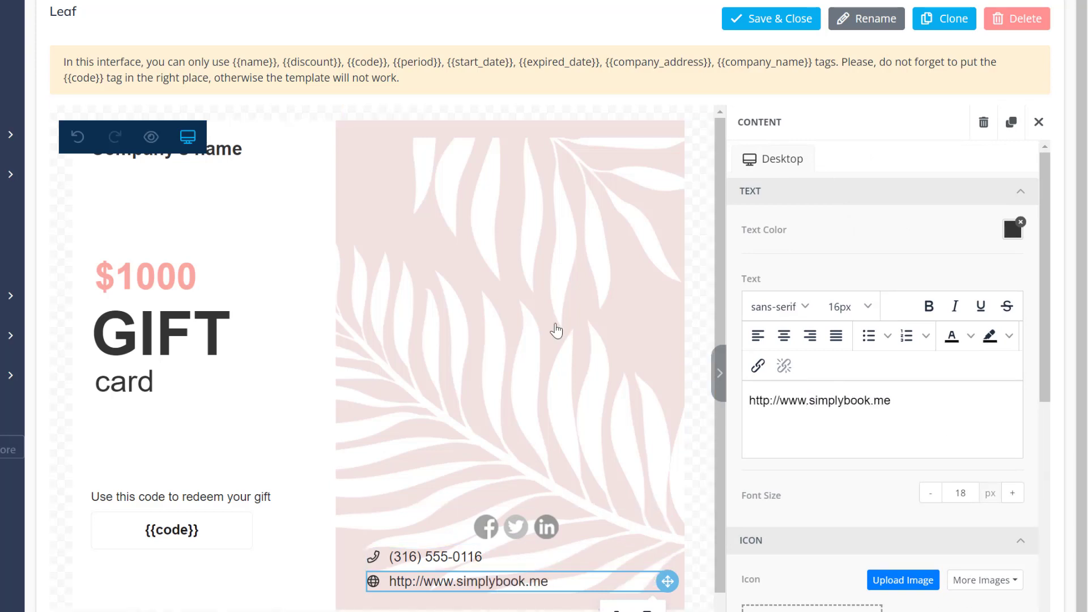
{"action": "double_click", "coordinate": [142, 276]}
{"action": "type", "text": "20"}
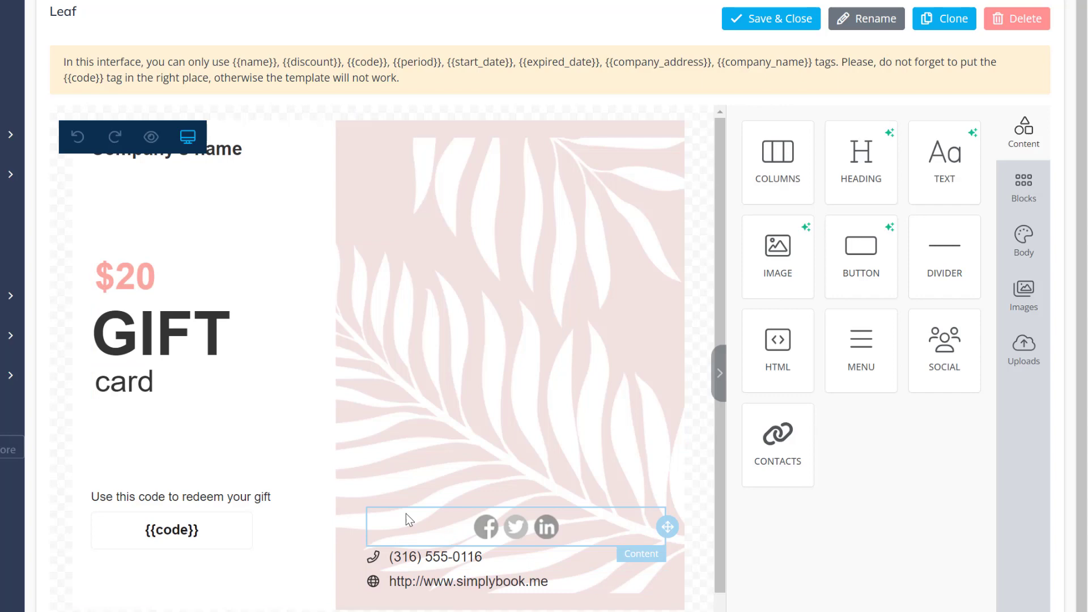
Delete the phone number row from the Leaf design.
{"action": "left_click", "coordinate": [436, 555]}
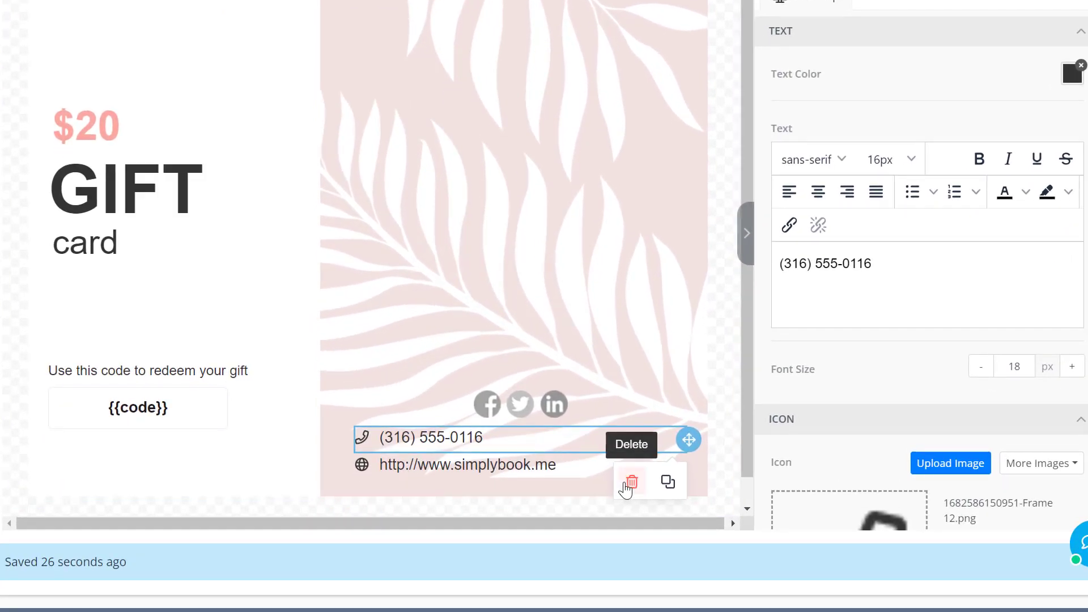
{"action": "left_click", "coordinate": [629, 483]}
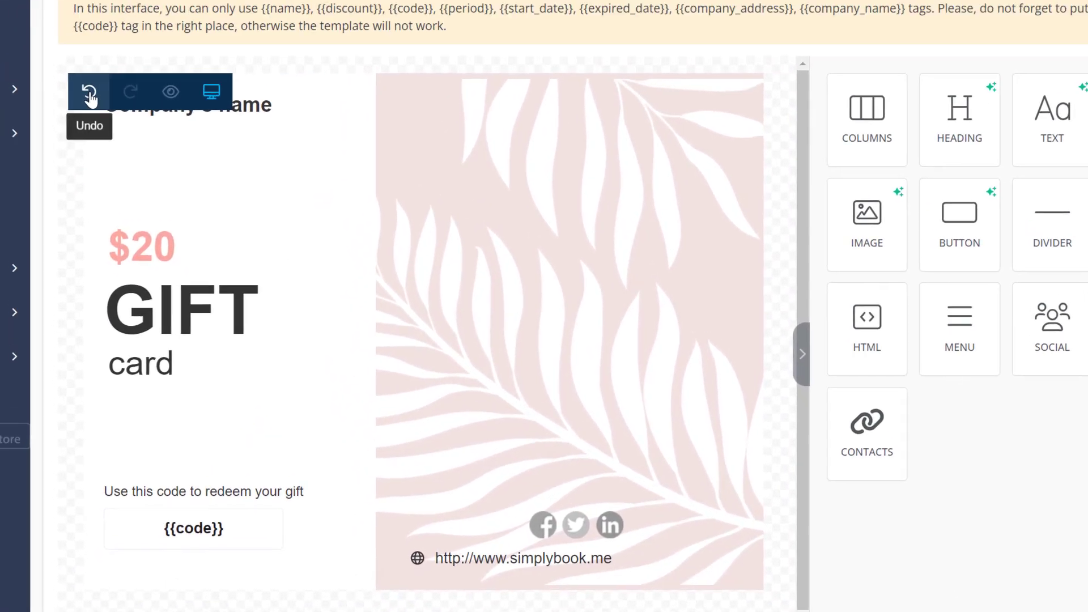
{"action": "left_click", "coordinate": [89, 97]}
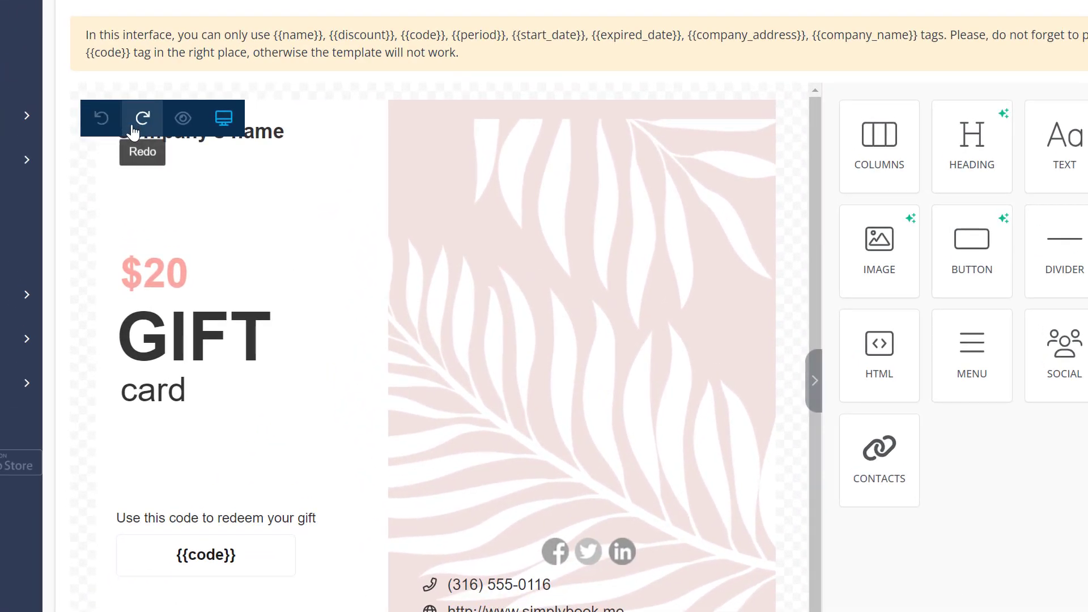
{"action": "left_click", "coordinate": [120, 105]}
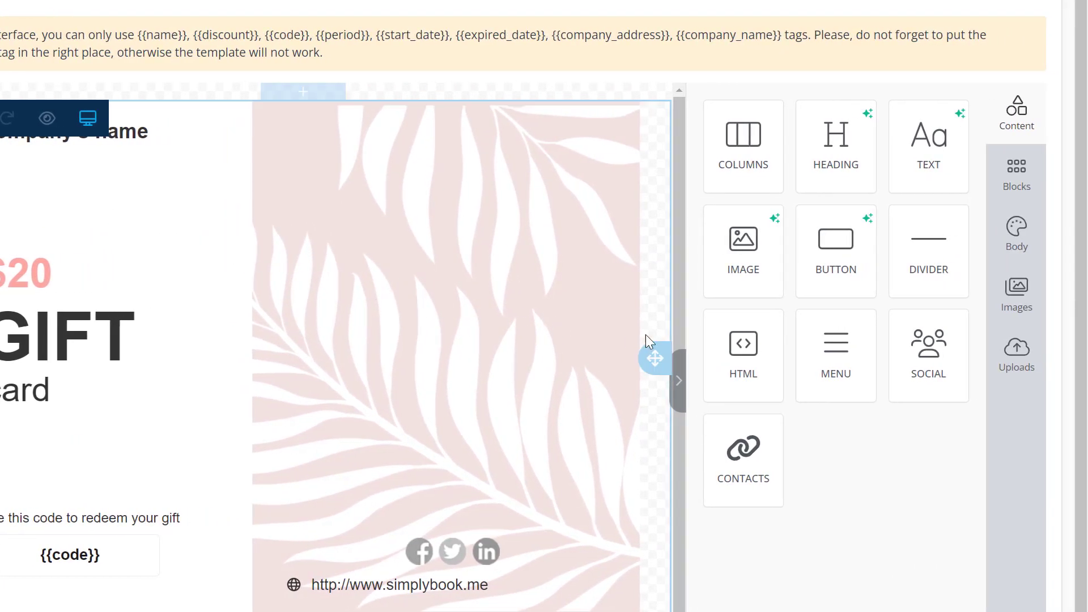
Search stock images for 'abstract' and copy the red-pink gradient image's address.
{"action": "left_click", "coordinate": [1015, 353]}
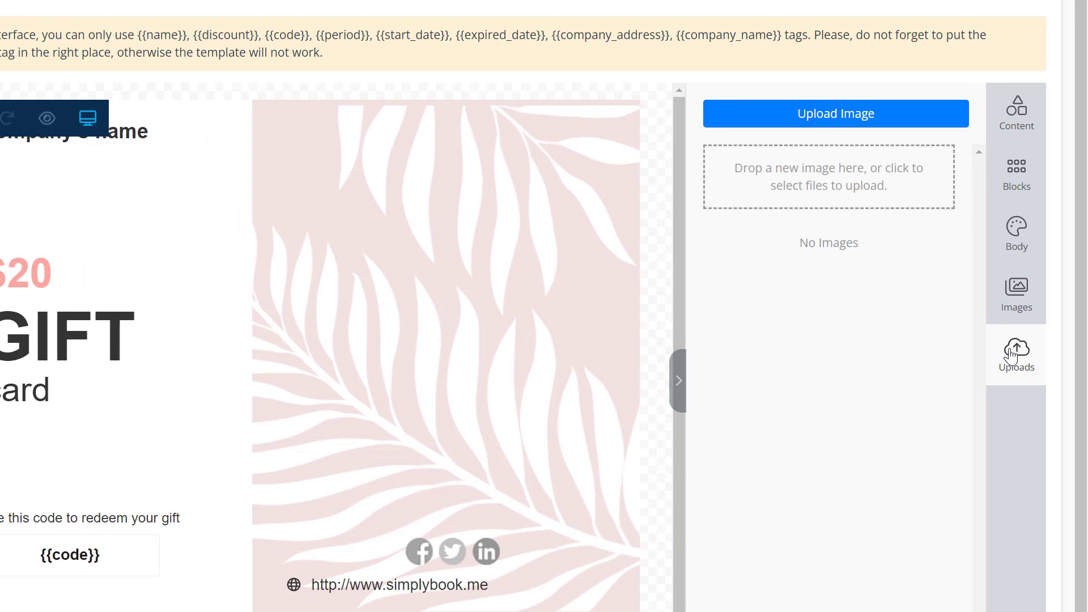
{"action": "left_click", "coordinate": [1016, 318]}
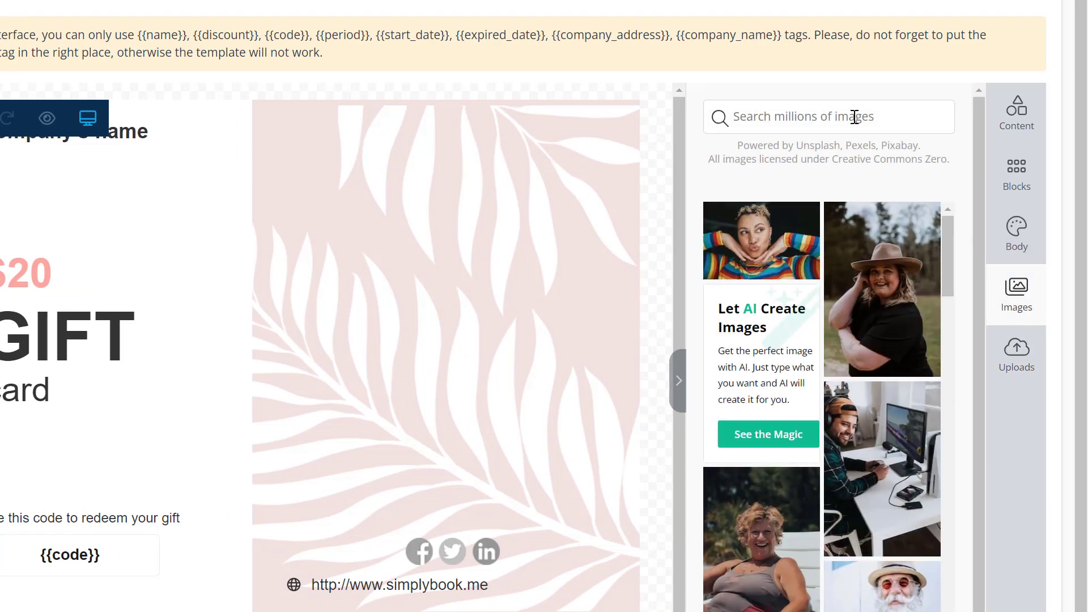
{"action": "type", "text": "abstract"}
{"action": "scroll", "coordinate": [852, 154], "scroll_direction": "down", "scroll_amount": 5}
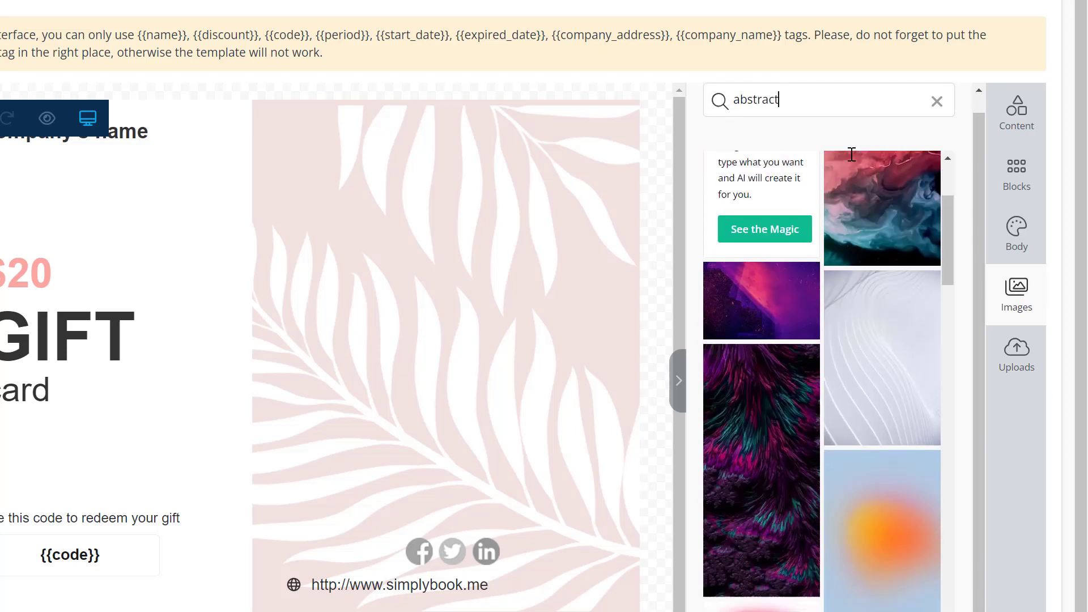
{"action": "scroll", "coordinate": [852, 154], "scroll_direction": "down", "scroll_amount": 2}
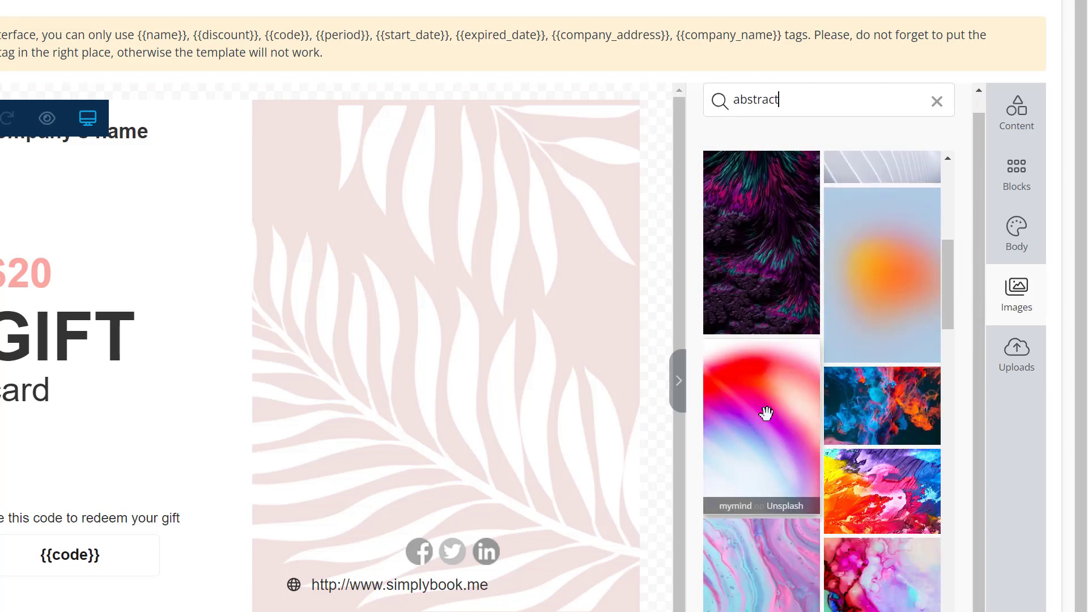
{"action": "right_click", "coordinate": [766, 414]}
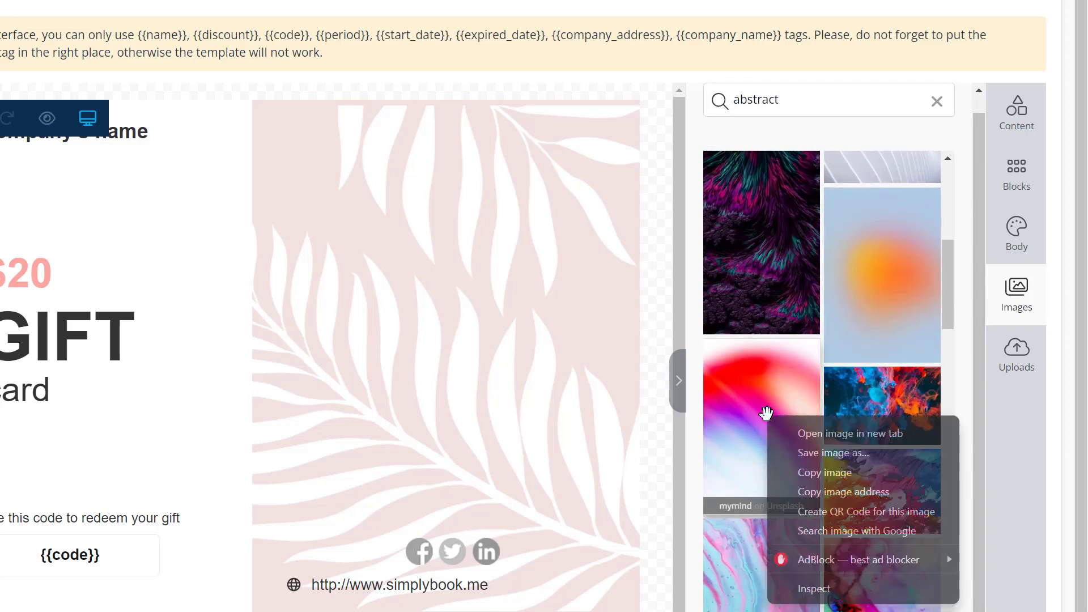
{"action": "left_click", "coordinate": [816, 491]}
Paste the gradient URL as the row's background image, with the width parameter set to 800.
{"action": "left_click", "coordinate": [471, 418]}
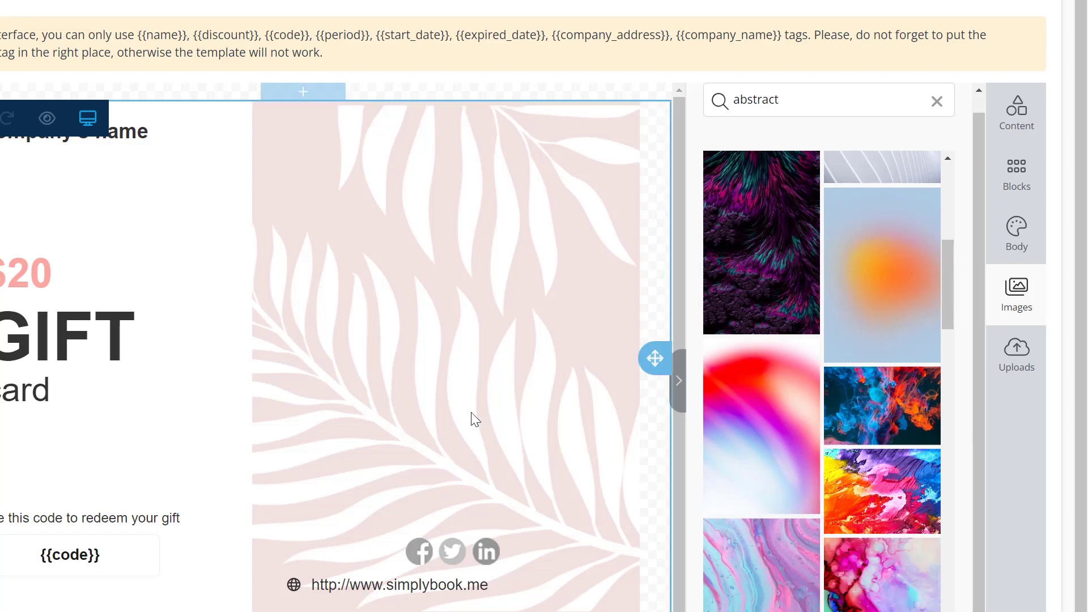
{"action": "scroll", "coordinate": [841, 544], "scroll_direction": "down", "scroll_amount": 5}
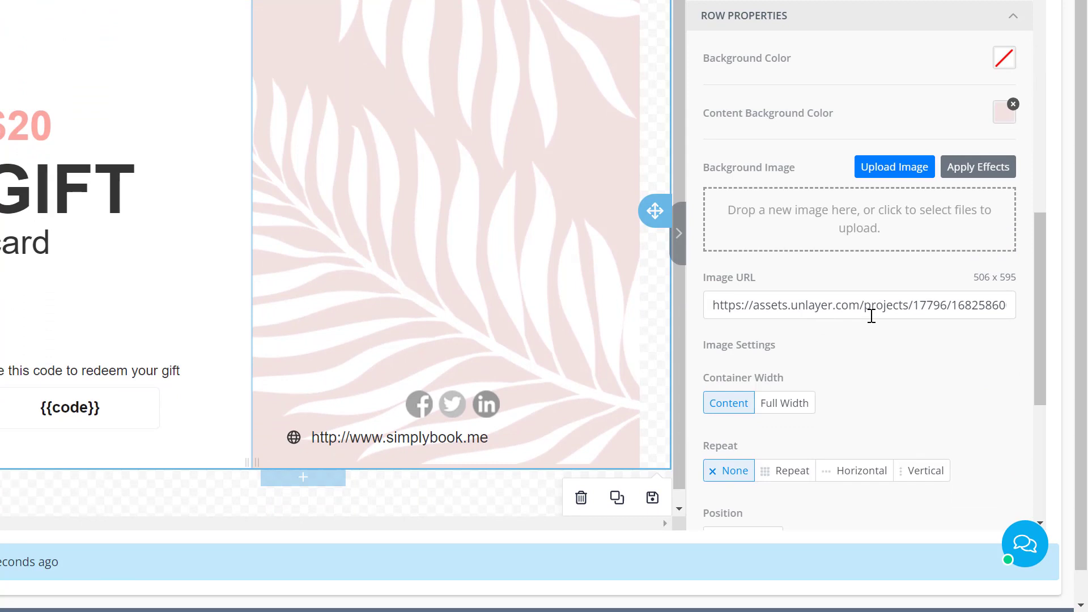
{"action": "left_click", "coordinate": [869, 311]}
{"action": "key", "text": "ctrl+a"}
{"action": "key", "text": "ctrl+v"}
{"action": "key", "text": "BackSpace"}
{"action": "key", "text": "BackSpace"}
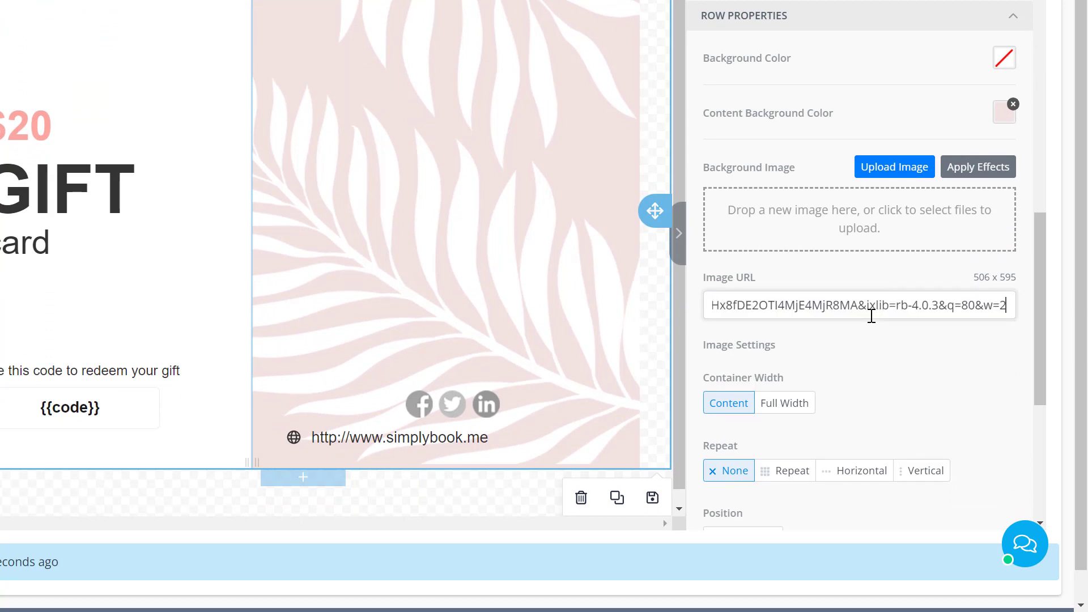
{"action": "type", "text": "600"}
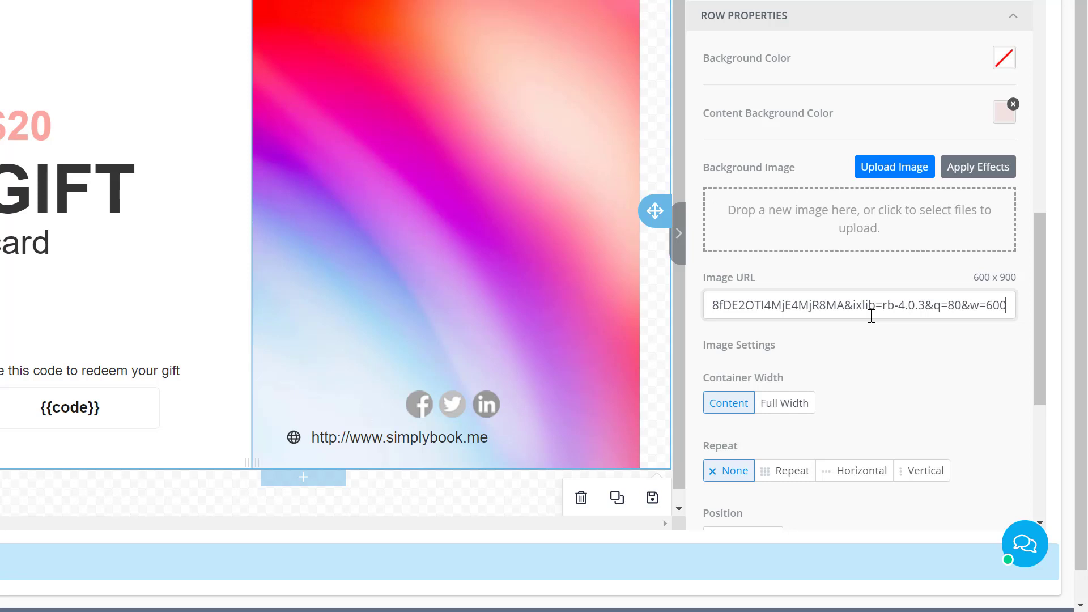
{"action": "key", "text": "Left"}
{"action": "key", "text": "Left"}
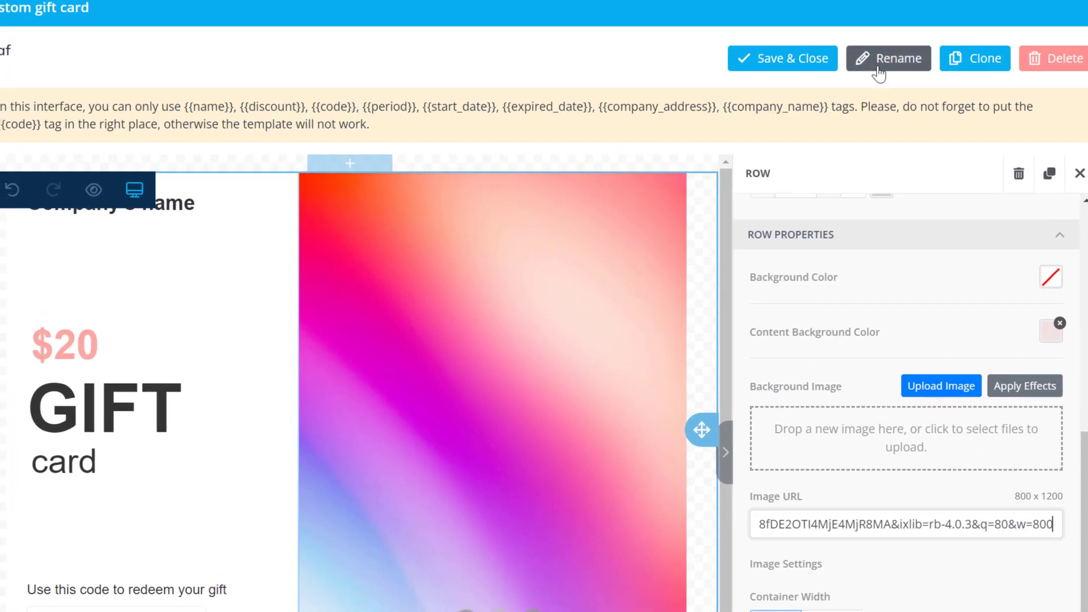
Rename the custom Leaf template to '$20 Gift Card'.
{"action": "left_click", "coordinate": [879, 67]}
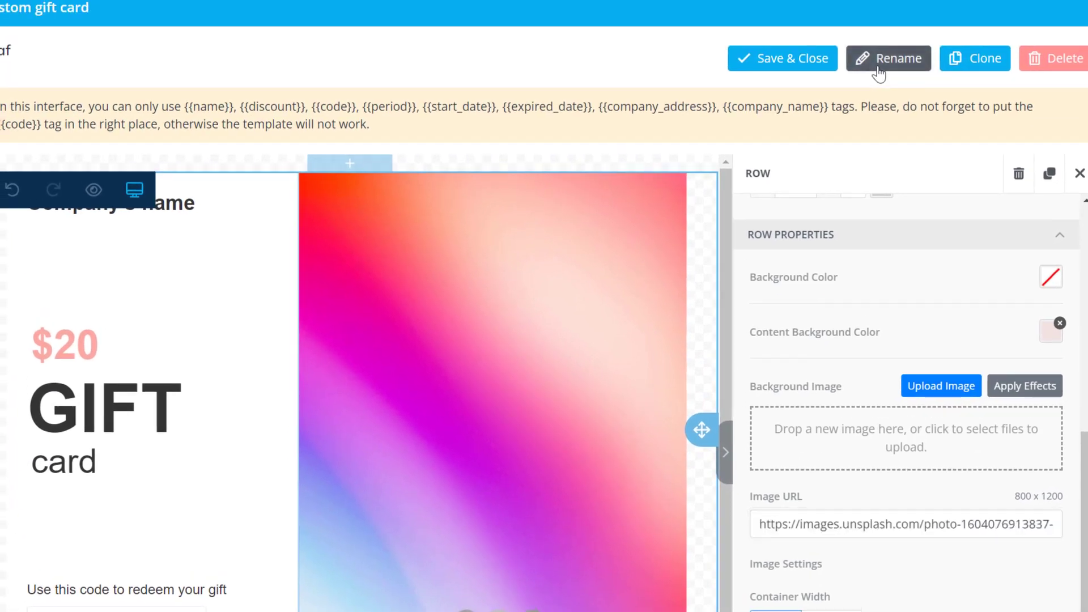
{"action": "triple_click", "coordinate": [597, 56]}
{"action": "type", "text": "$20 Gift Card"}
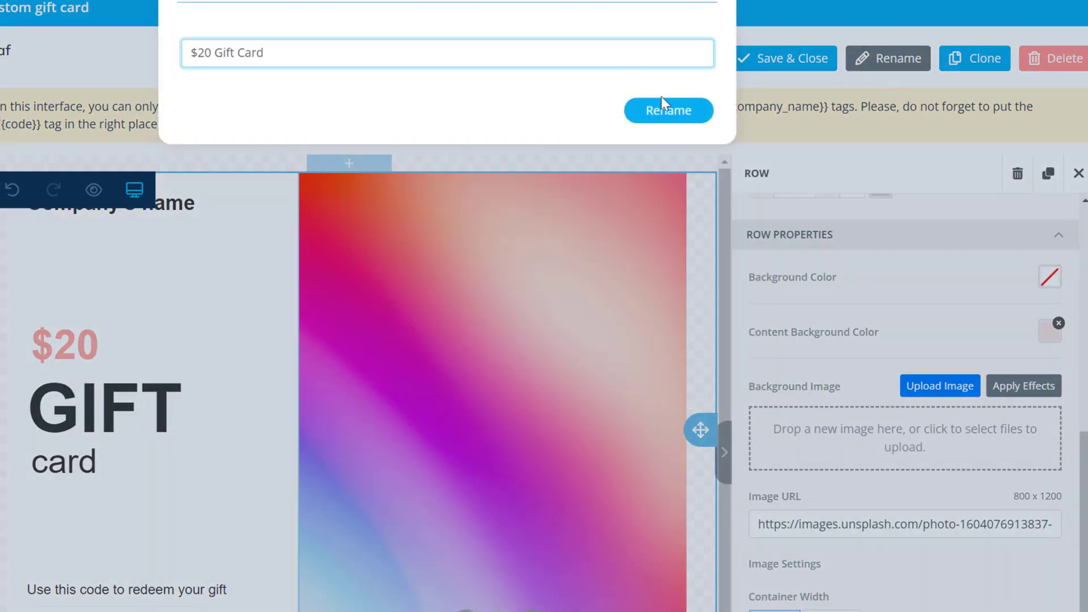
{"action": "left_click", "coordinate": [662, 110]}
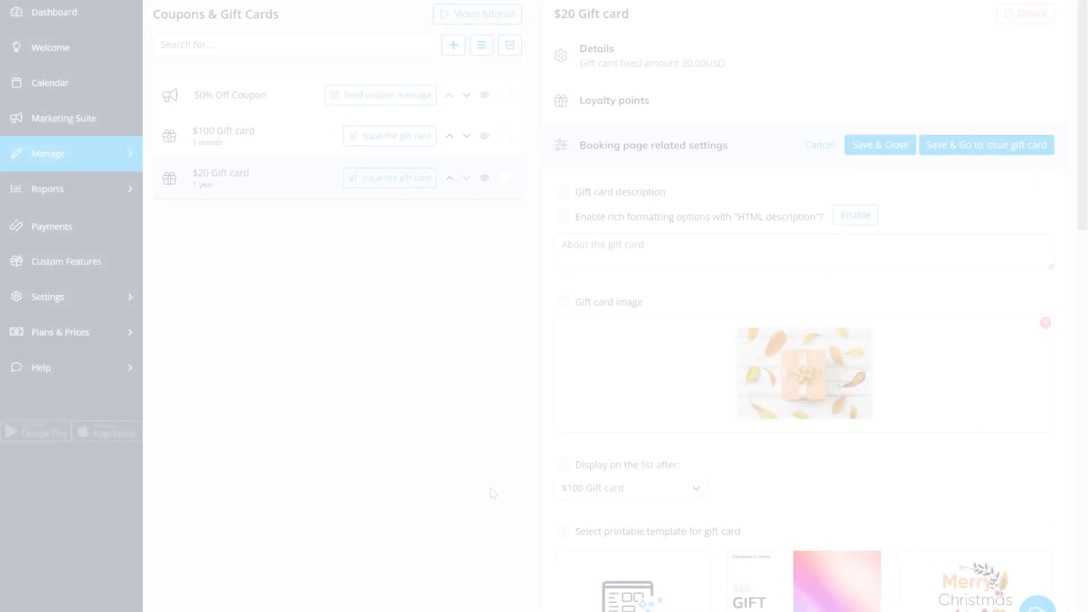
Choose the $20 Gift Card template for the card and use Save & Go to issue gift card.
{"action": "scroll", "coordinate": [493, 493], "scroll_direction": "down", "scroll_amount": 6}
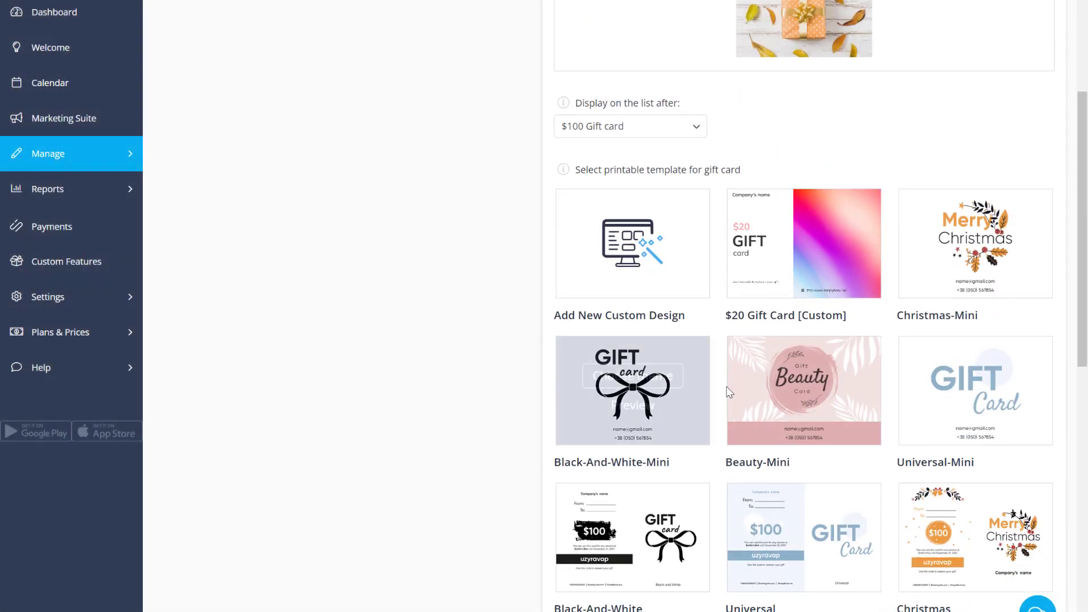
{"action": "mouse_move", "coordinate": [833, 270]}
{"action": "left_click", "coordinate": [805, 229]}
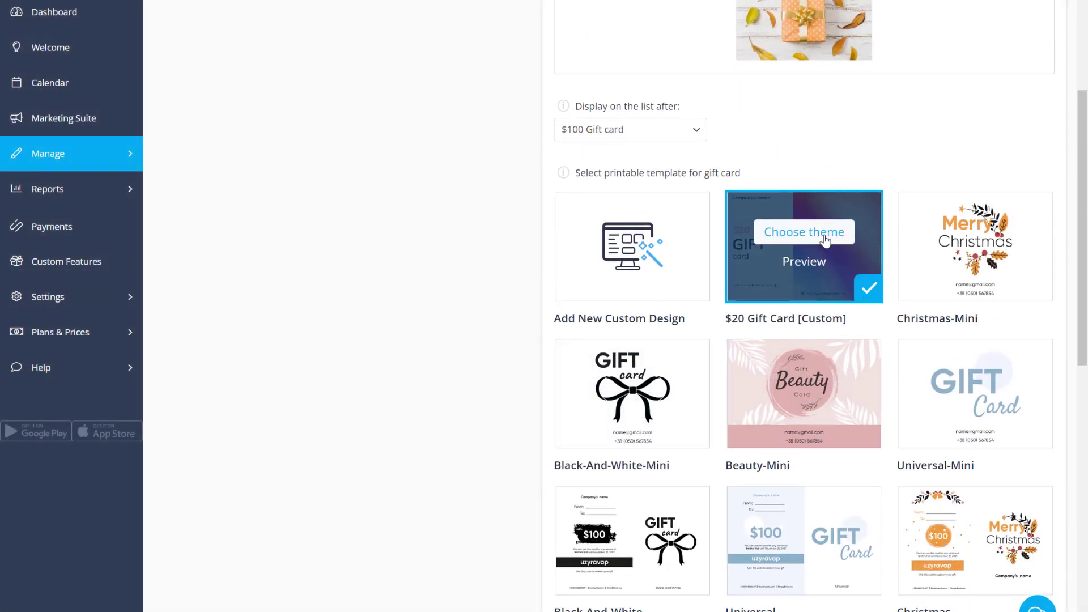
{"action": "scroll", "coordinate": [838, 237], "scroll_direction": "up", "scroll_amount": 6}
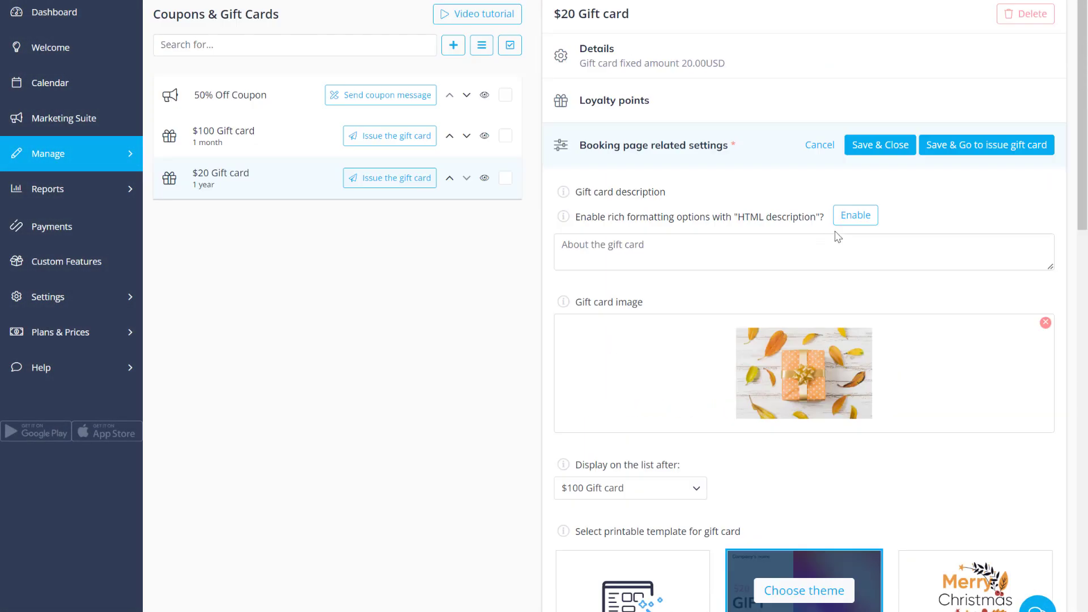
{"action": "left_click", "coordinate": [937, 149]}
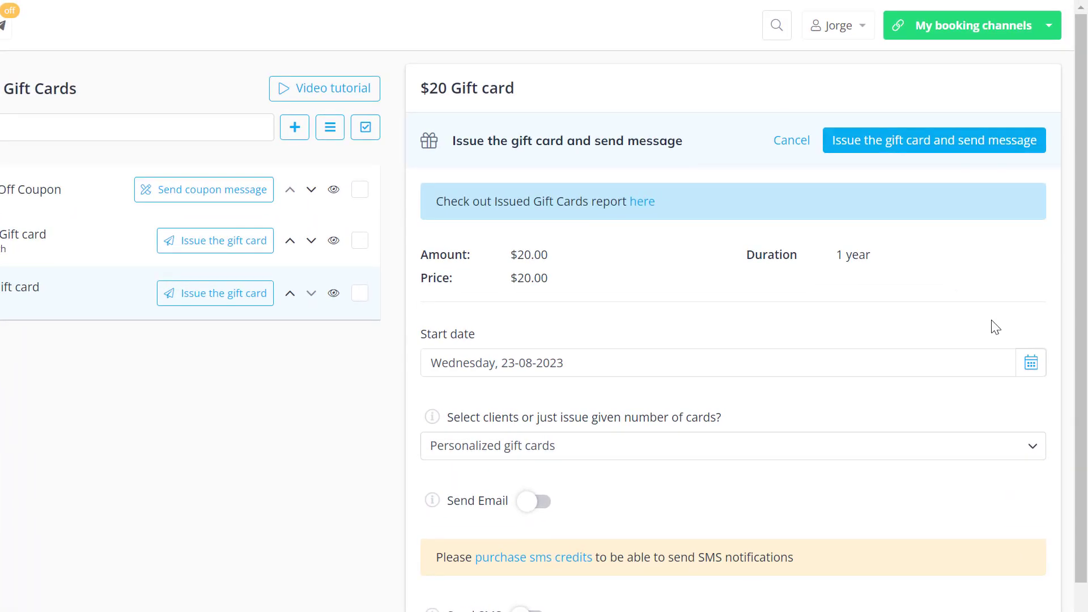
Issue a personalized card starting 1 September 2023, emailed to one selected client.
{"action": "left_click", "coordinate": [1027, 363]}
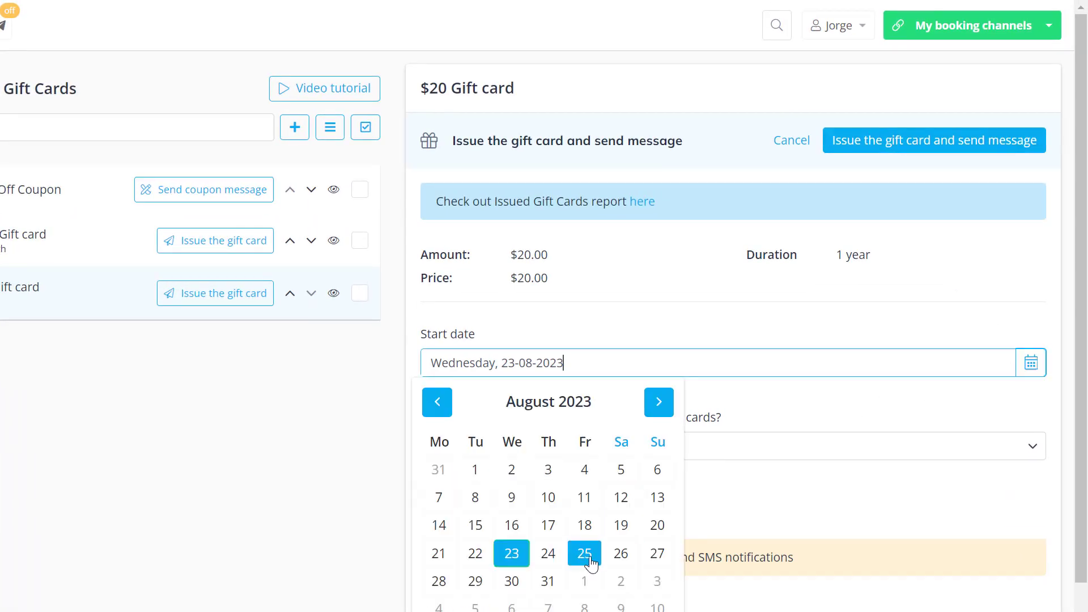
{"action": "left_click", "coordinate": [584, 582]}
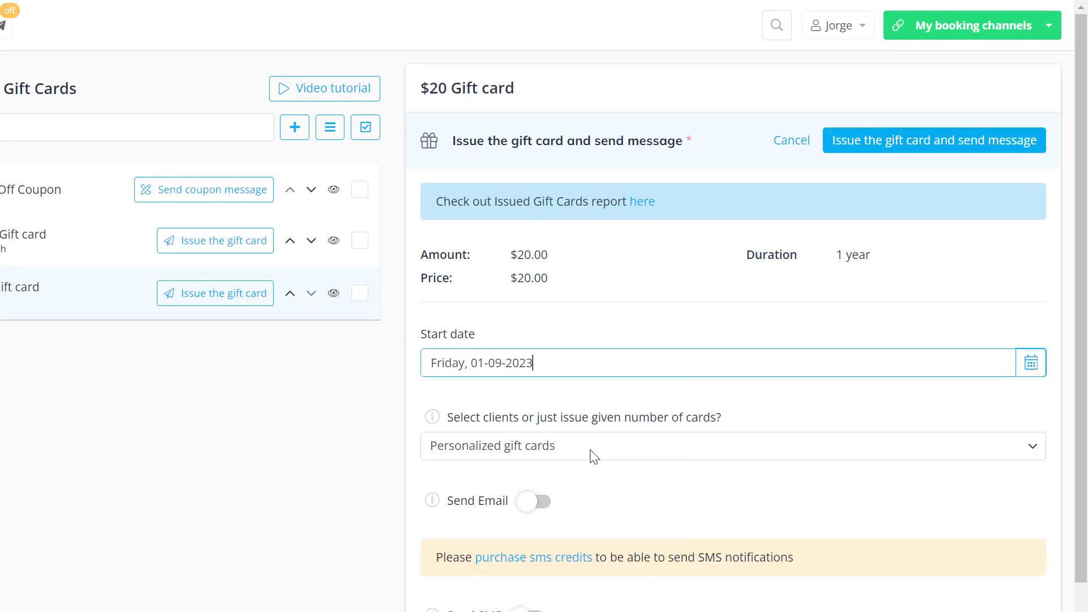
{"action": "left_click", "coordinate": [594, 448]}
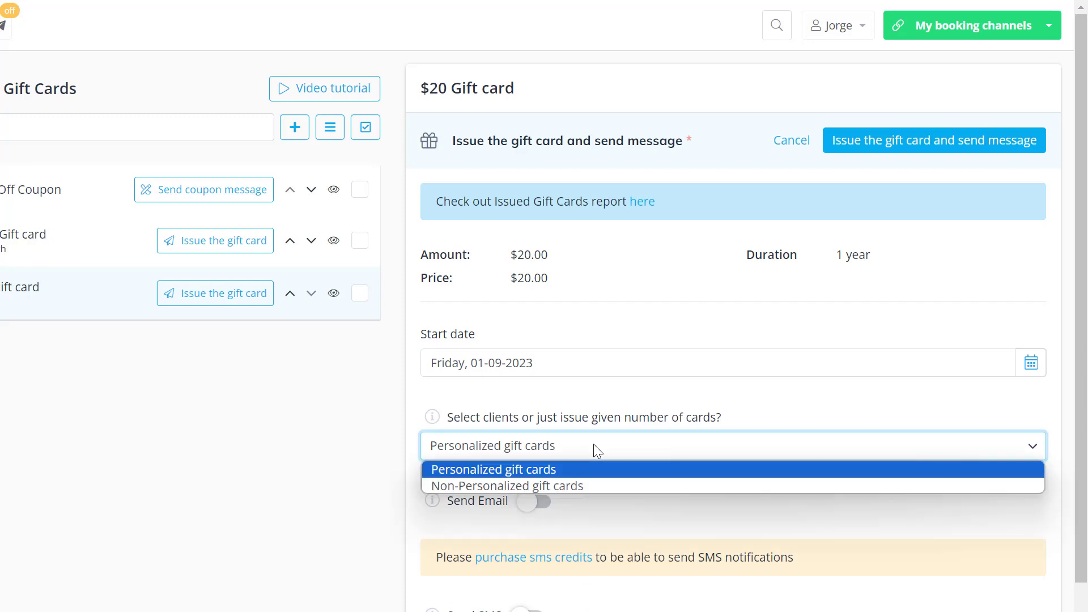
{"action": "left_click", "coordinate": [593, 445]}
{"action": "left_click", "coordinate": [586, 261]}
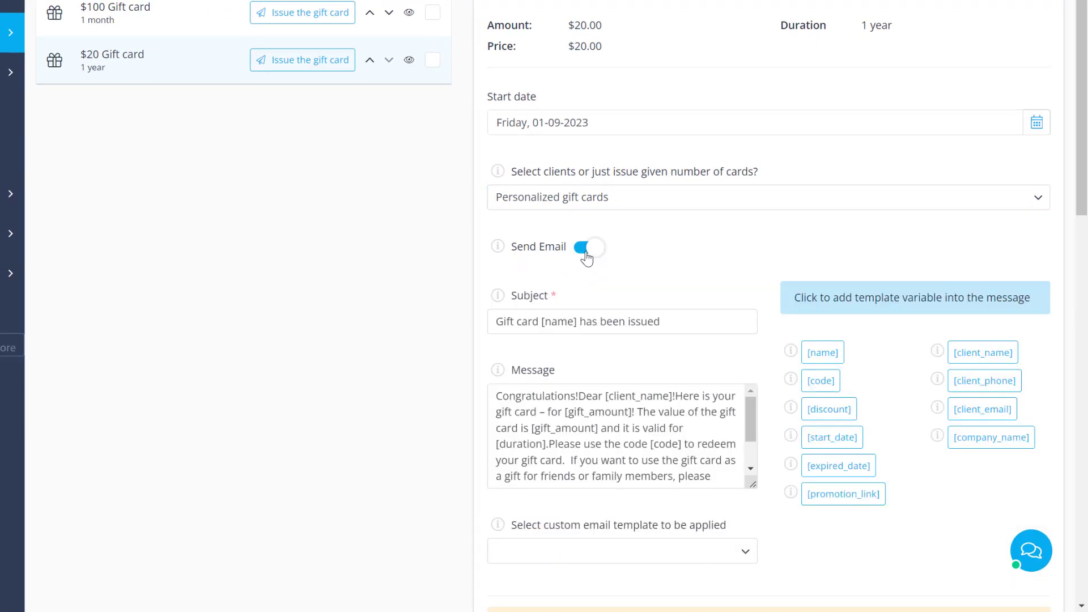
{"action": "scroll", "coordinate": [587, 258], "scroll_direction": "down", "scroll_amount": 8}
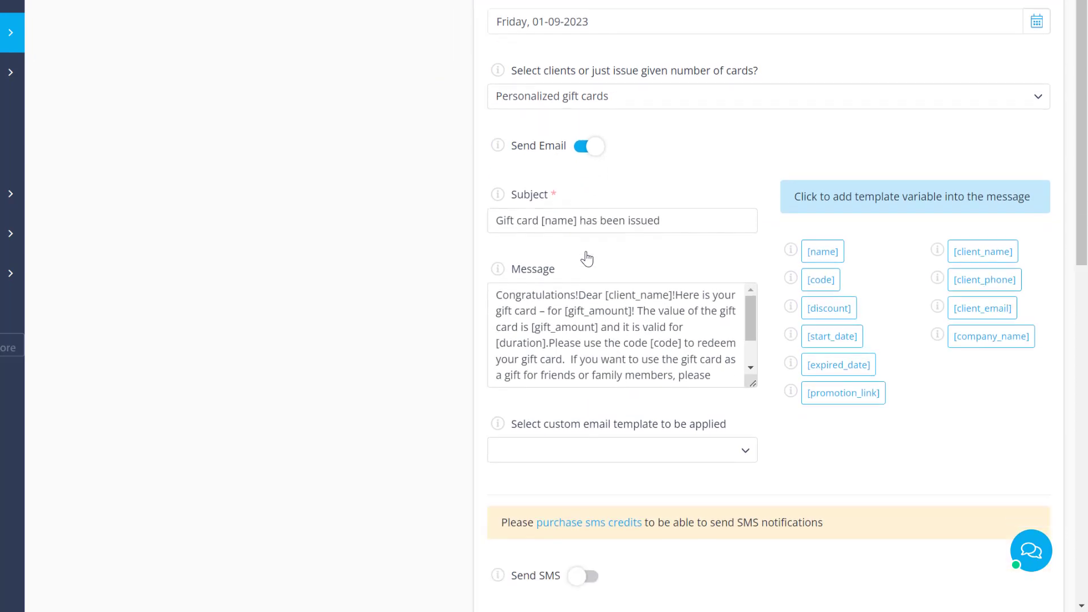
{"action": "scroll", "coordinate": [587, 258], "scroll_direction": "down", "scroll_amount": 3}
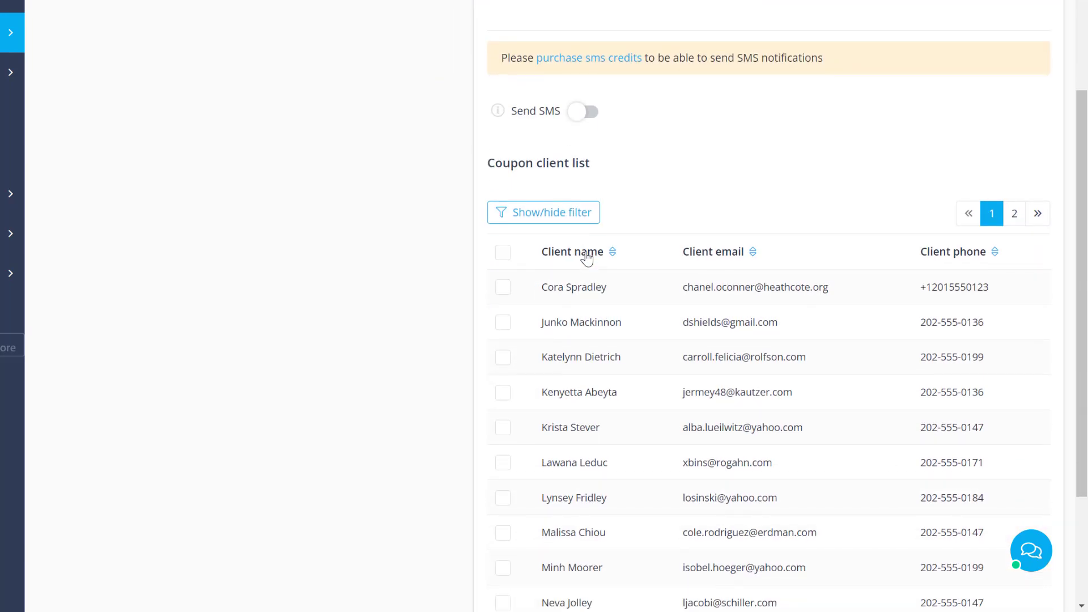
{"action": "scroll", "coordinate": [586, 258], "scroll_direction": "down", "scroll_amount": 3}
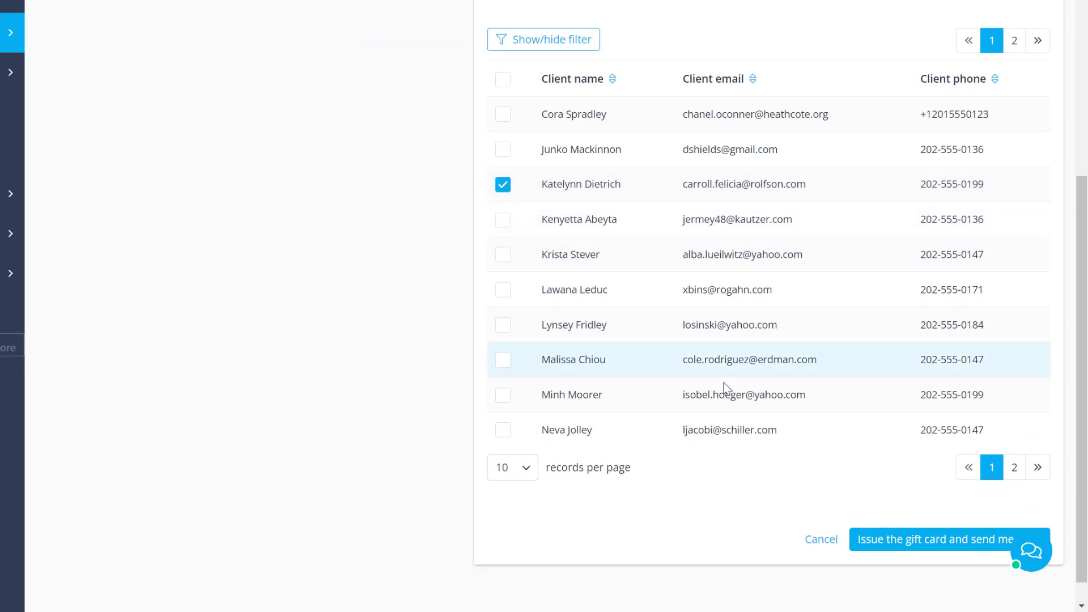
{"action": "left_click", "coordinate": [902, 542]}
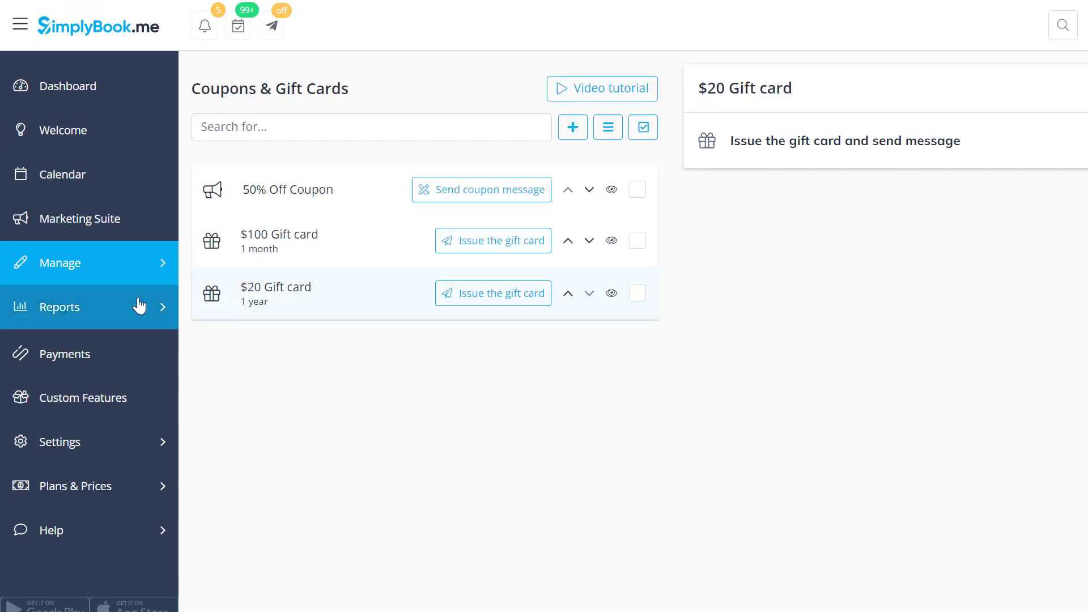
Open the Issued Coupons report's Gift cards list to confirm the $20 Gift card is Valid.
{"action": "mouse_move", "coordinate": [147, 311]}
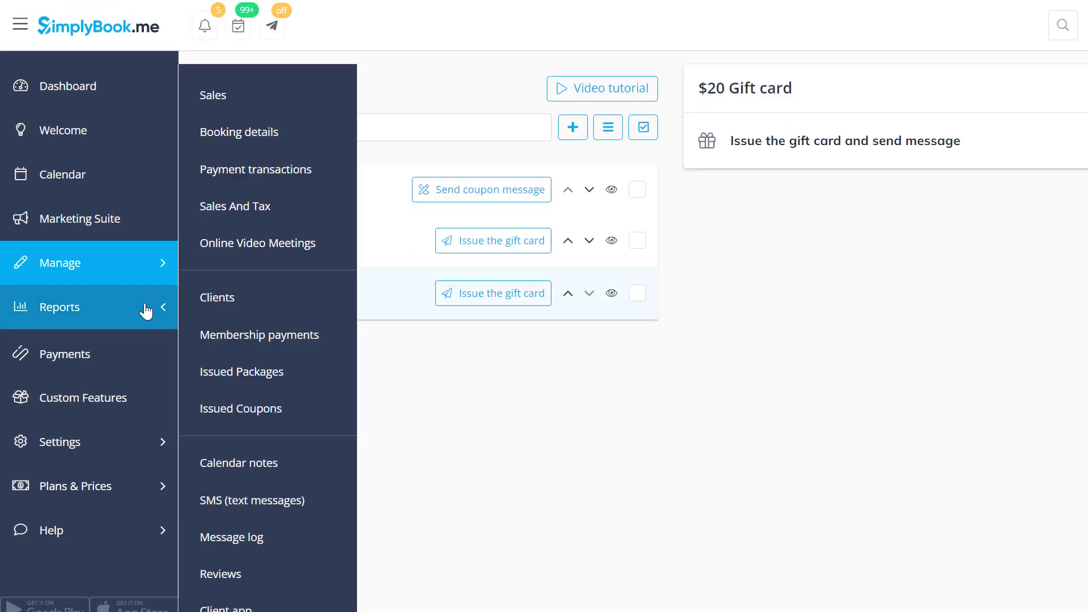
{"action": "left_click", "coordinate": [225, 407]}
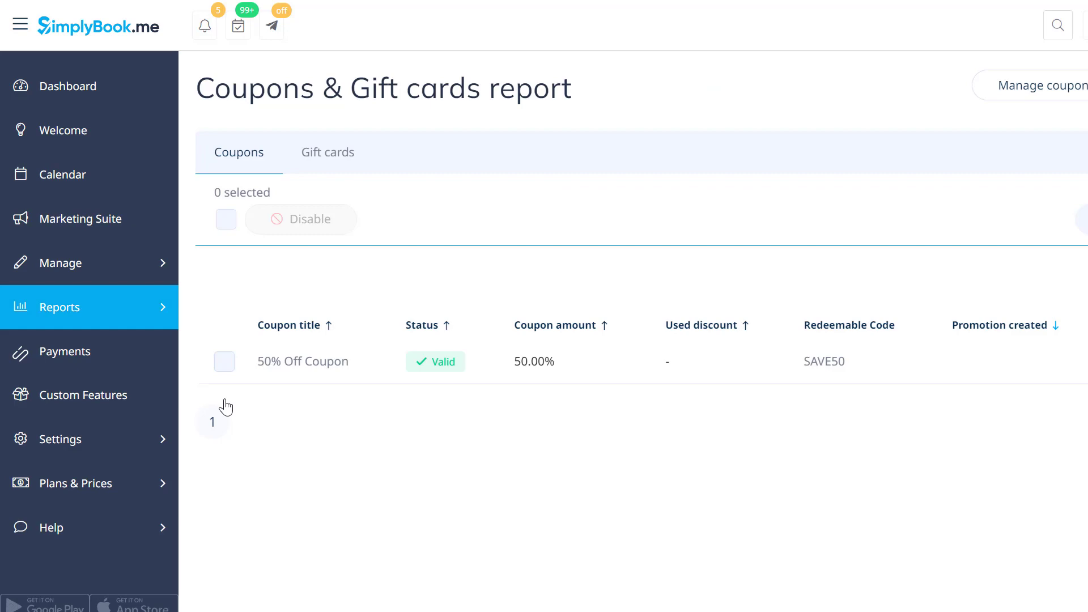
{"action": "left_click", "coordinate": [321, 161]}
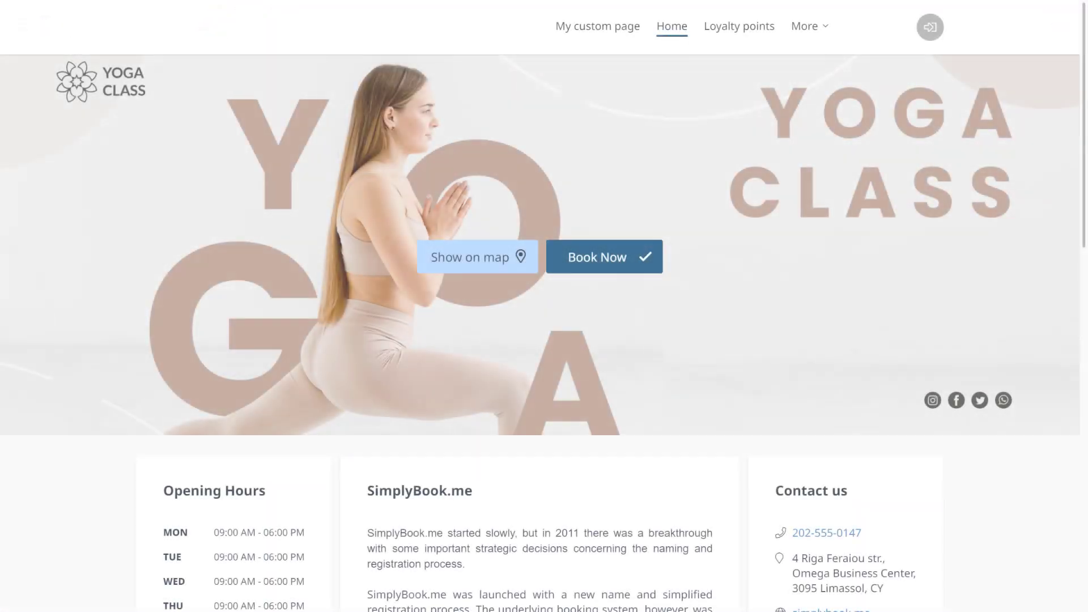
Show the booking site's Gift cards page offering the $100 and $20 cards.
{"action": "left_click", "coordinate": [805, 26]}
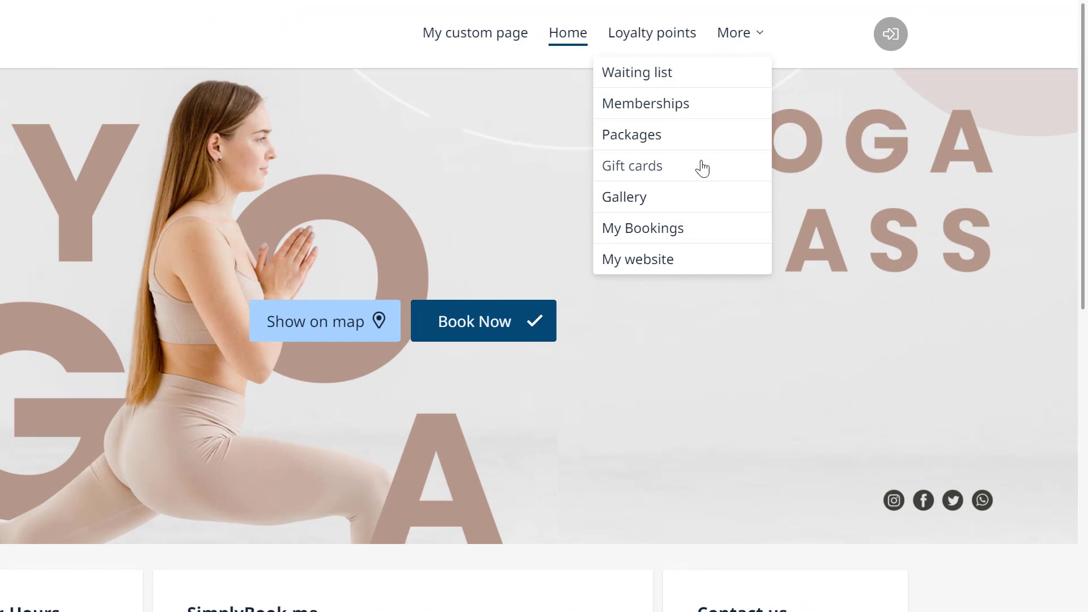
{"action": "left_click", "coordinate": [703, 168]}
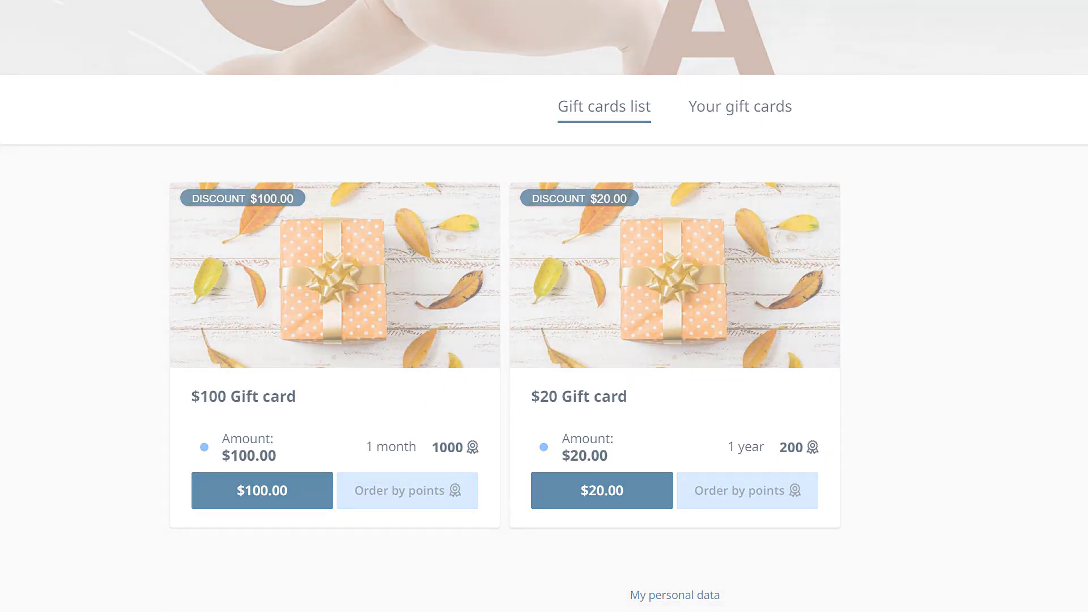